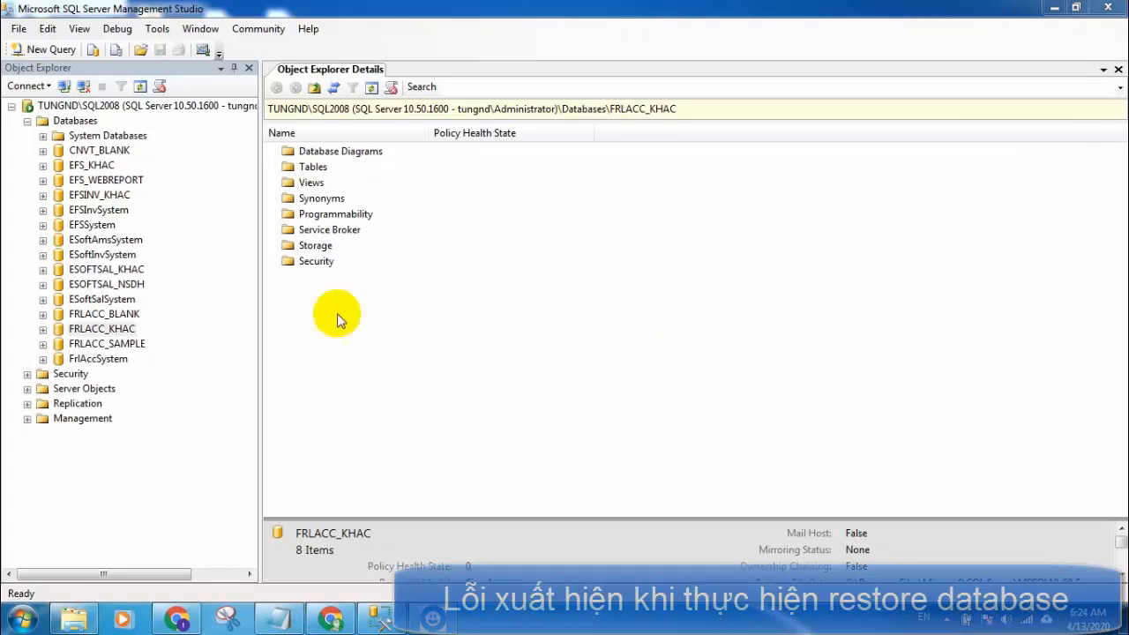
- Start a database restore for FRLACC_KHAC with a device as the backup source
{"action": "left_click", "coordinate": [56, 334]}
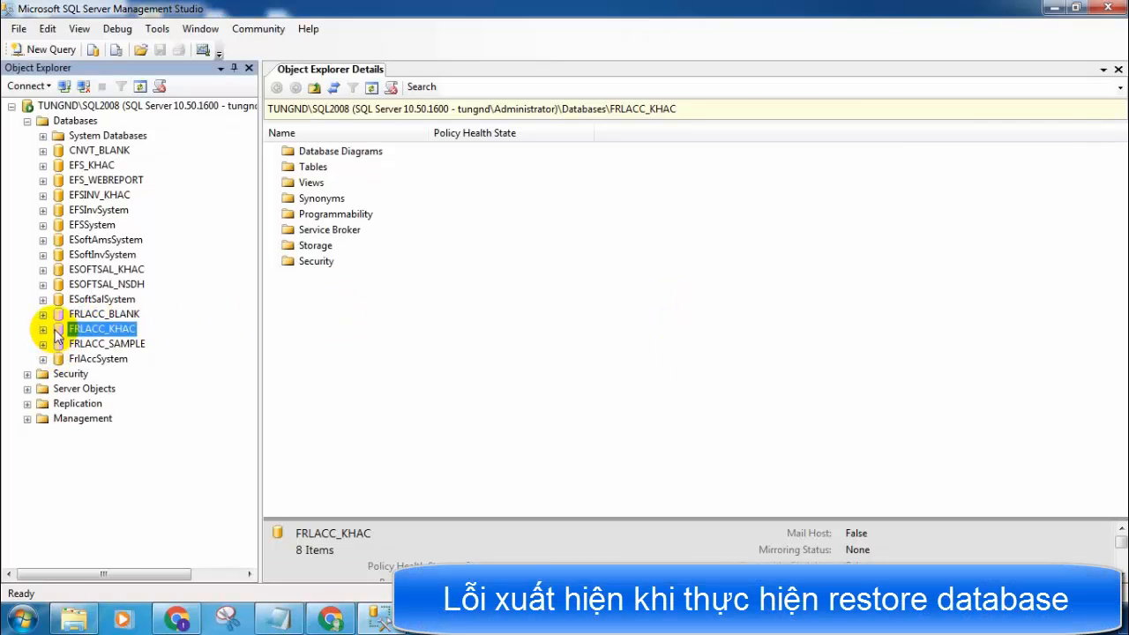
{"action": "right_click", "coordinate": [57, 335]}
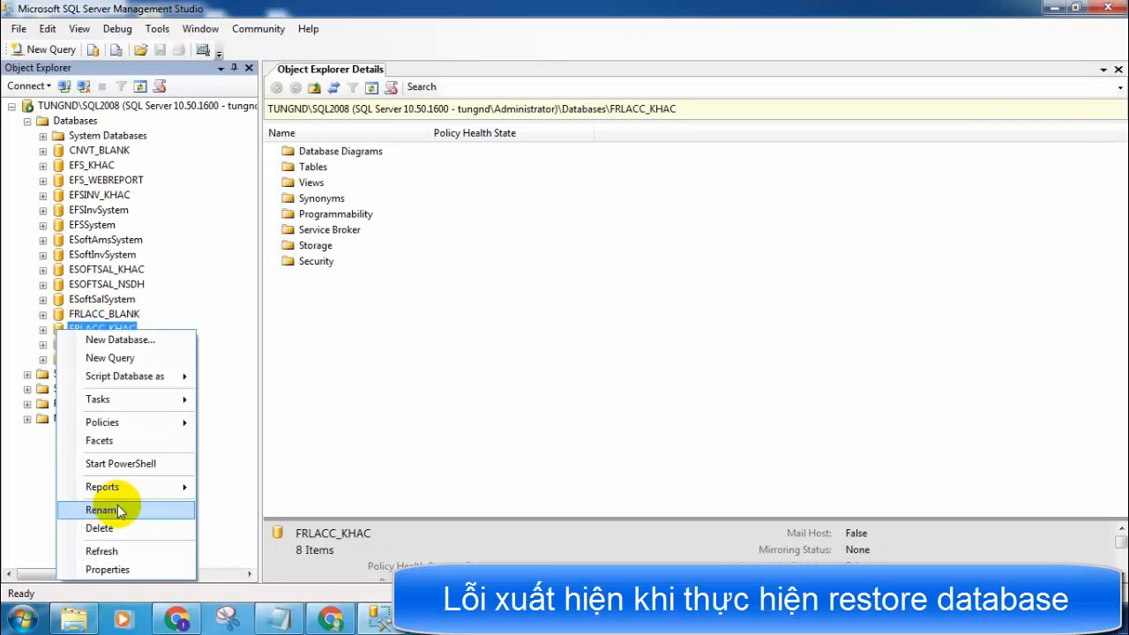
{"action": "mouse_move", "coordinate": [167, 403]}
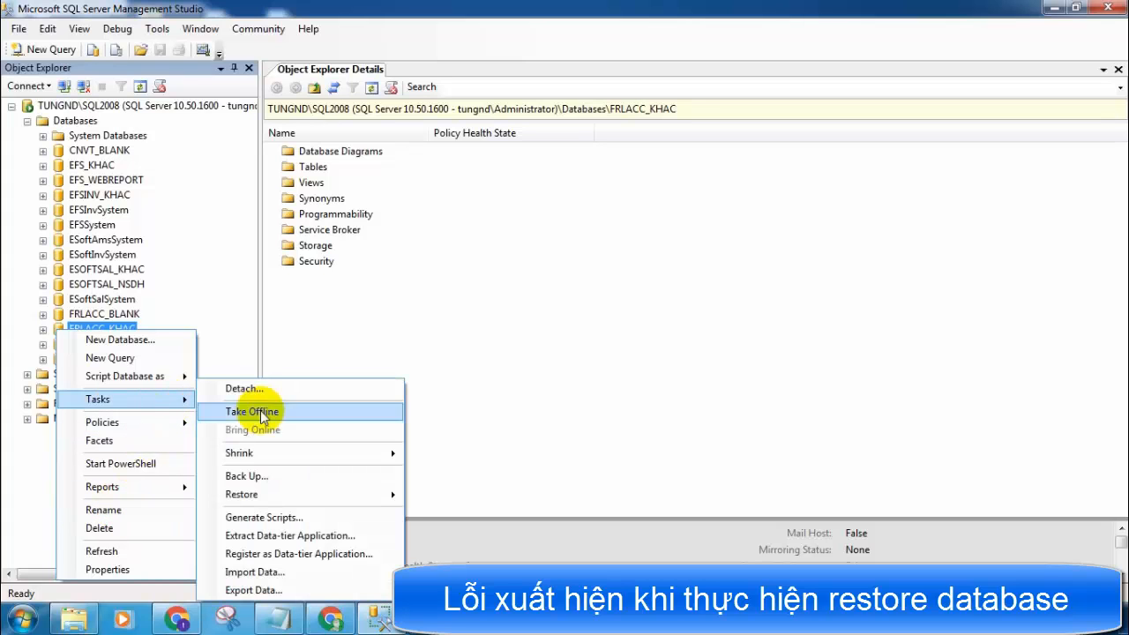
{"action": "mouse_move", "coordinate": [323, 501]}
{"action": "left_click", "coordinate": [434, 496]}
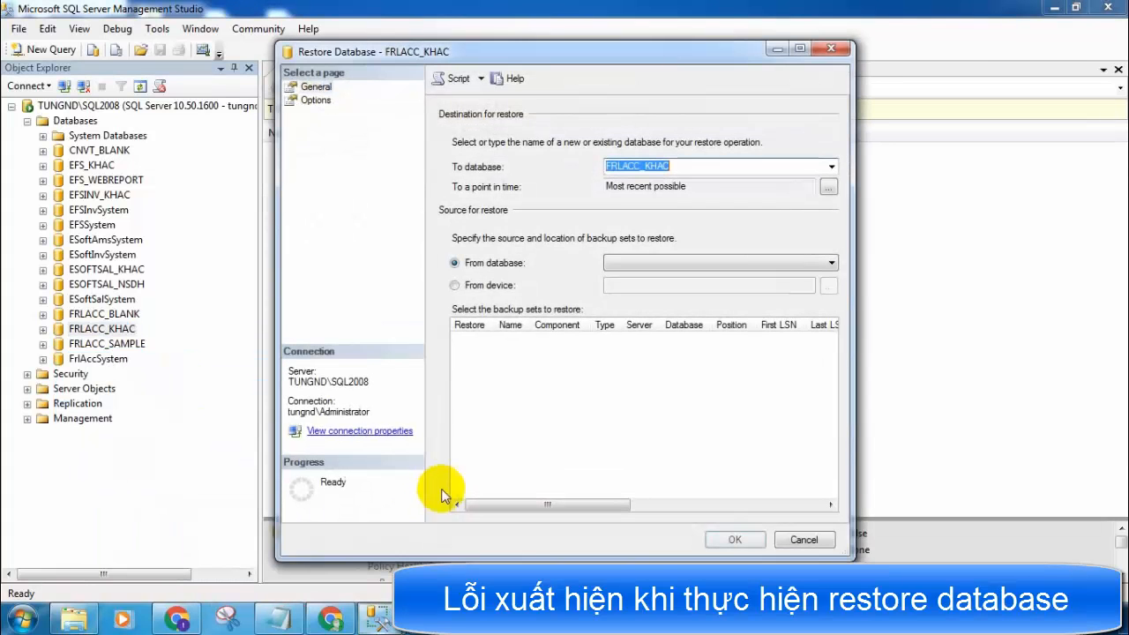
{"action": "left_click", "coordinate": [455, 285]}
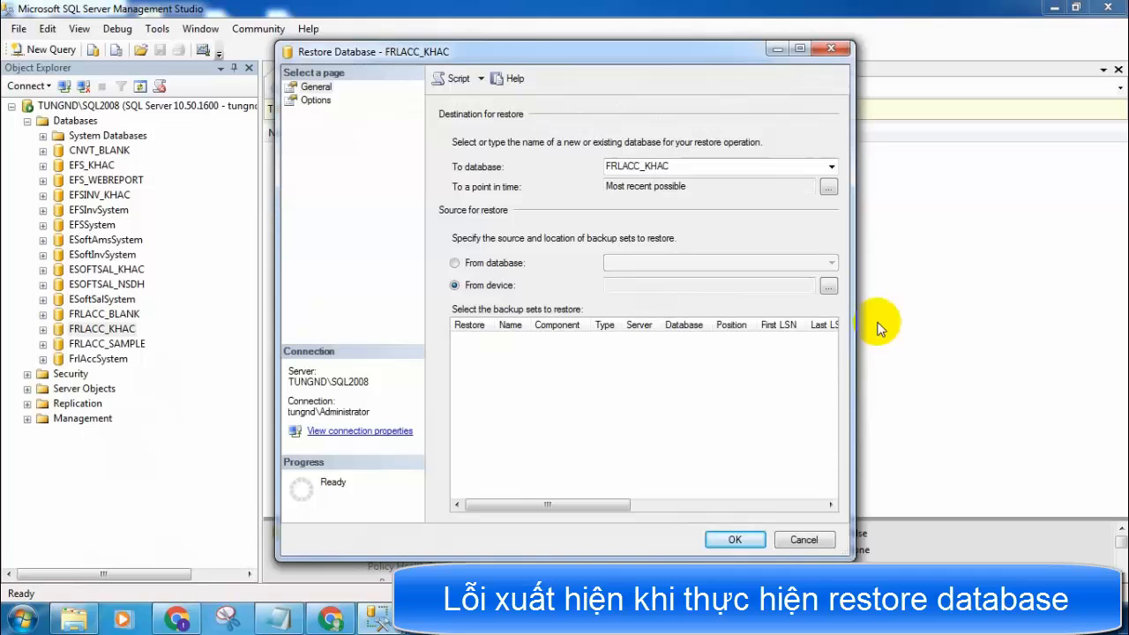
- Add the backup file FRLACC_PK2020.bak from the root of drive C: as the restore source
{"action": "left_click", "coordinate": [829, 286]}
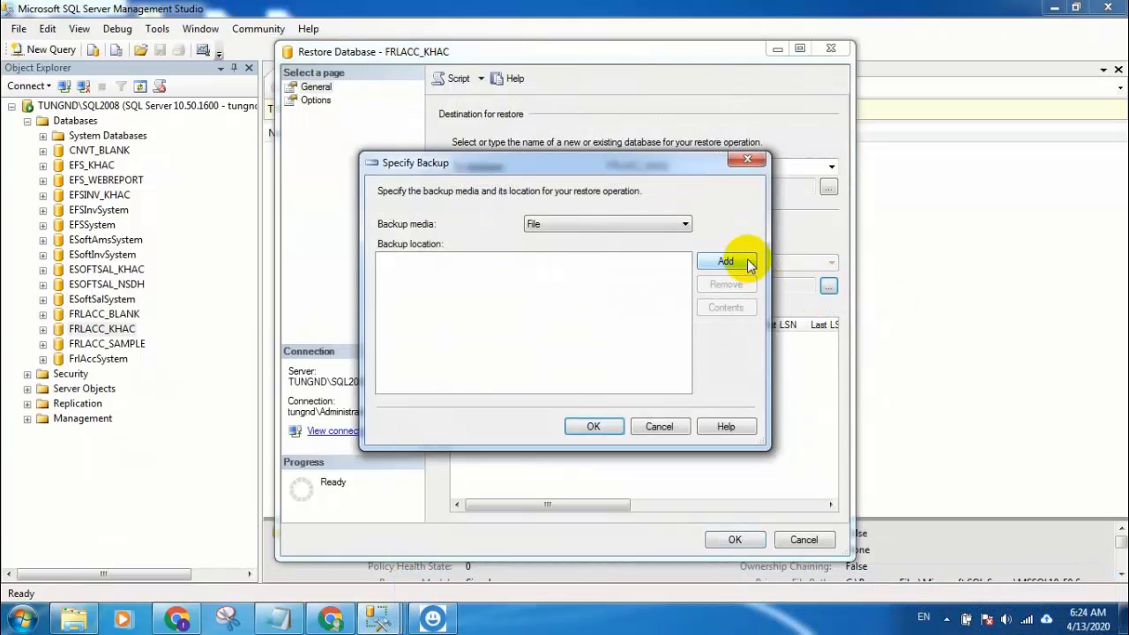
{"action": "left_click", "coordinate": [725, 262]}
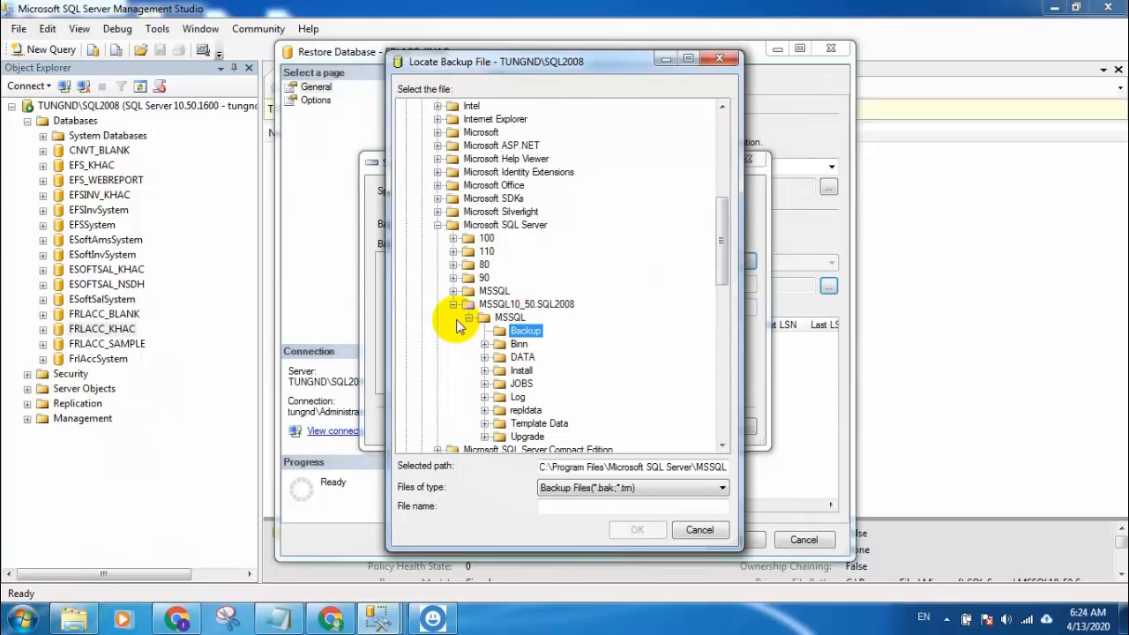
{"action": "left_click", "coordinate": [438, 225]}
{"action": "scroll", "coordinate": [446, 229], "scroll_direction": "up", "scroll_amount": 6}
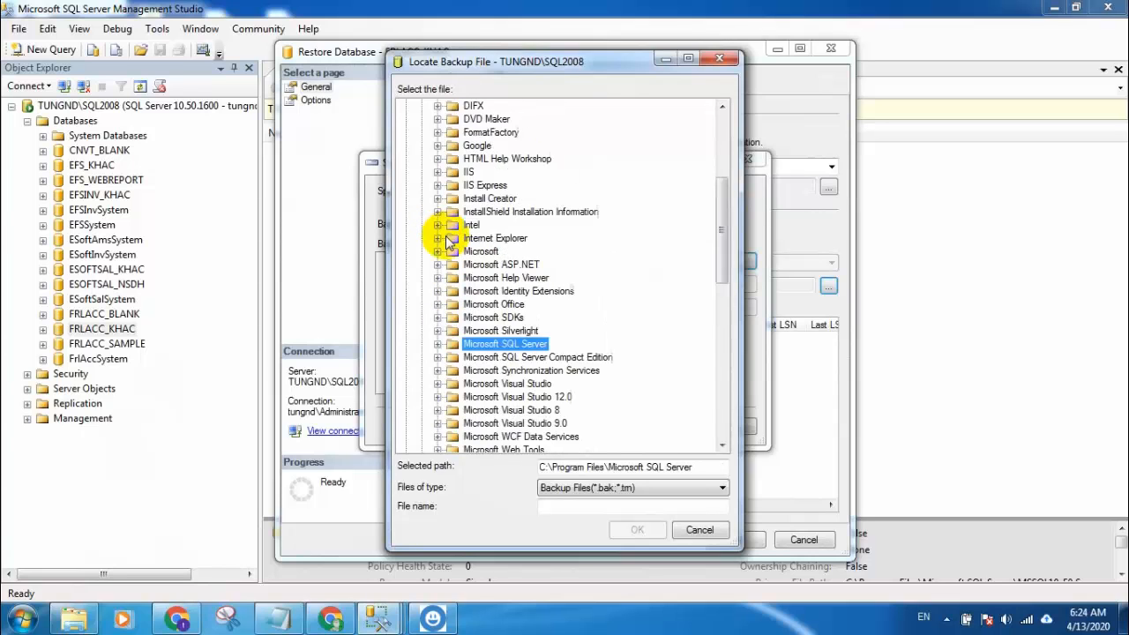
{"action": "scroll", "coordinate": [450, 249], "scroll_direction": "up", "scroll_amount": 2}
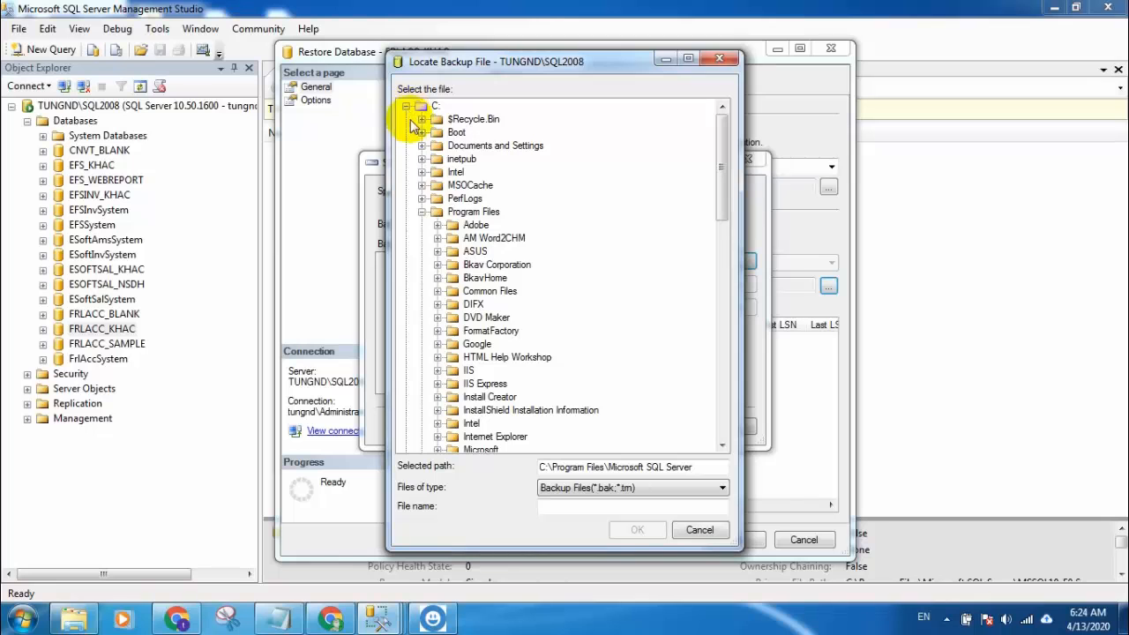
{"action": "left_click", "coordinate": [423, 213]}
{"action": "double_click", "coordinate": [476, 291]}
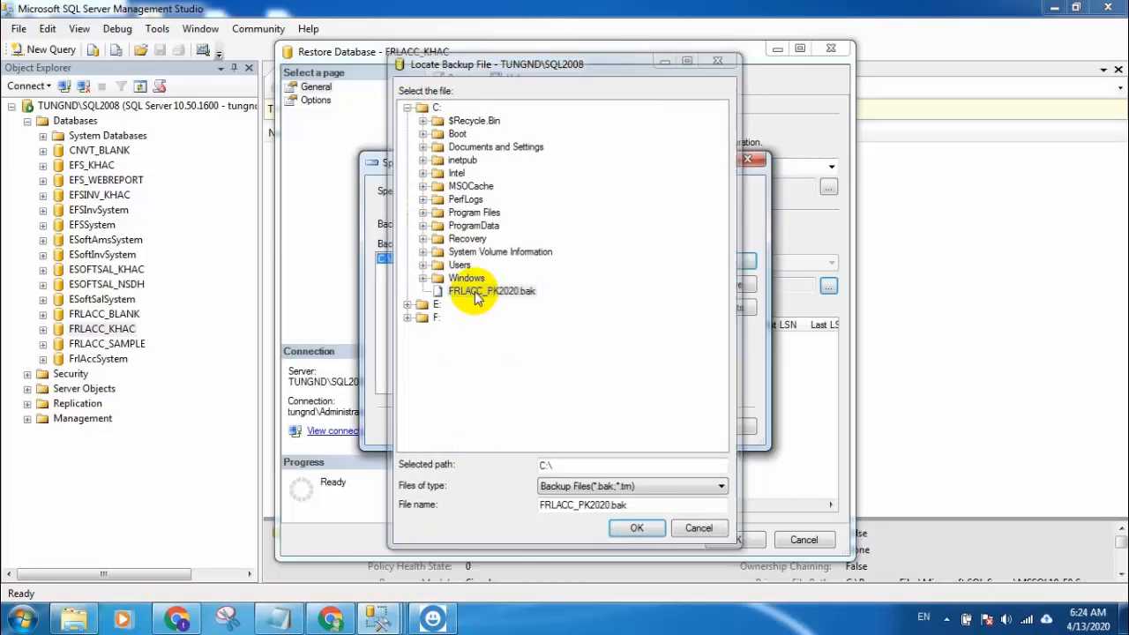
{"action": "left_click", "coordinate": [591, 427]}
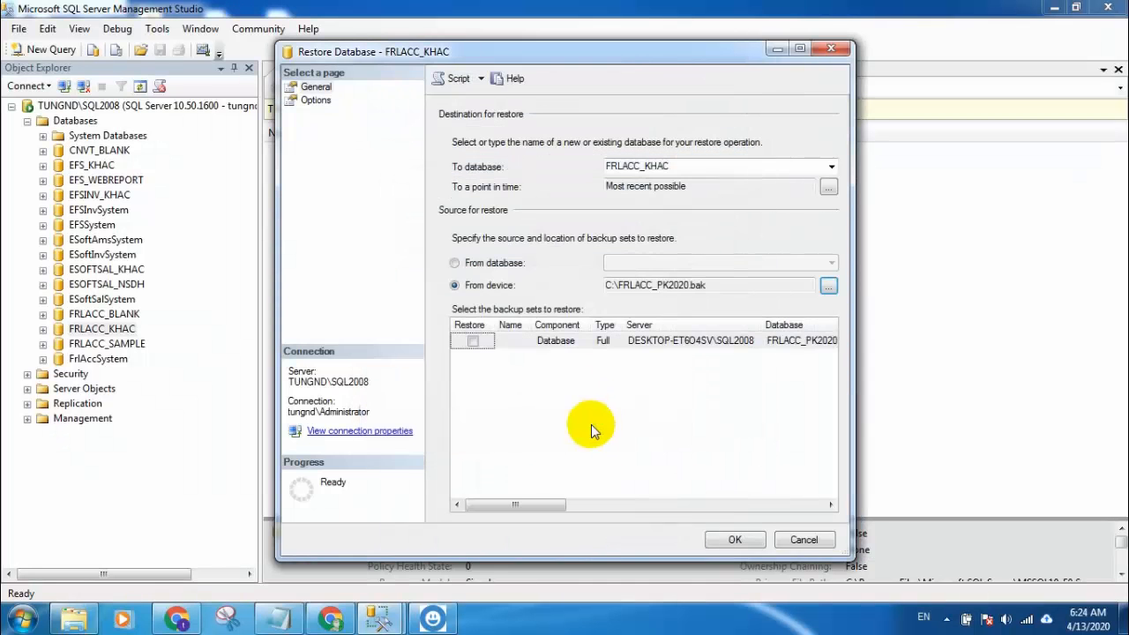
- Try to restore the full FRLACC_PK2020 backup set onto FRLACC_KHAC with the overwrite option (WITH REPLACE), and close the restore dialog
{"action": "left_click", "coordinate": [476, 341]}
{"action": "left_click", "coordinate": [316, 100]}
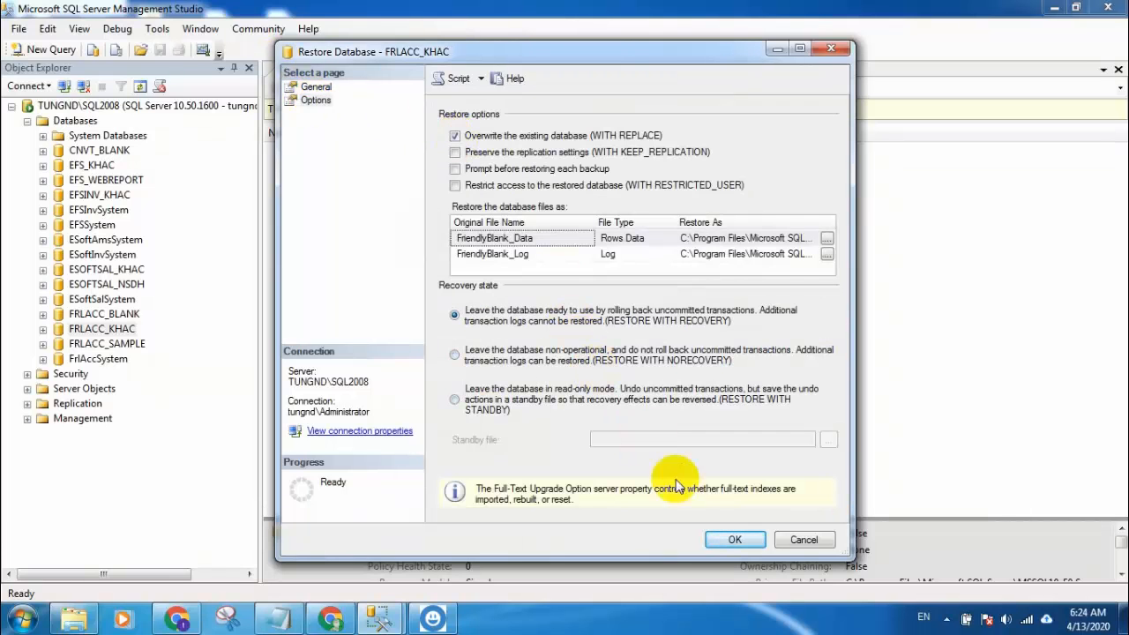
{"action": "left_click", "coordinate": [720, 541]}
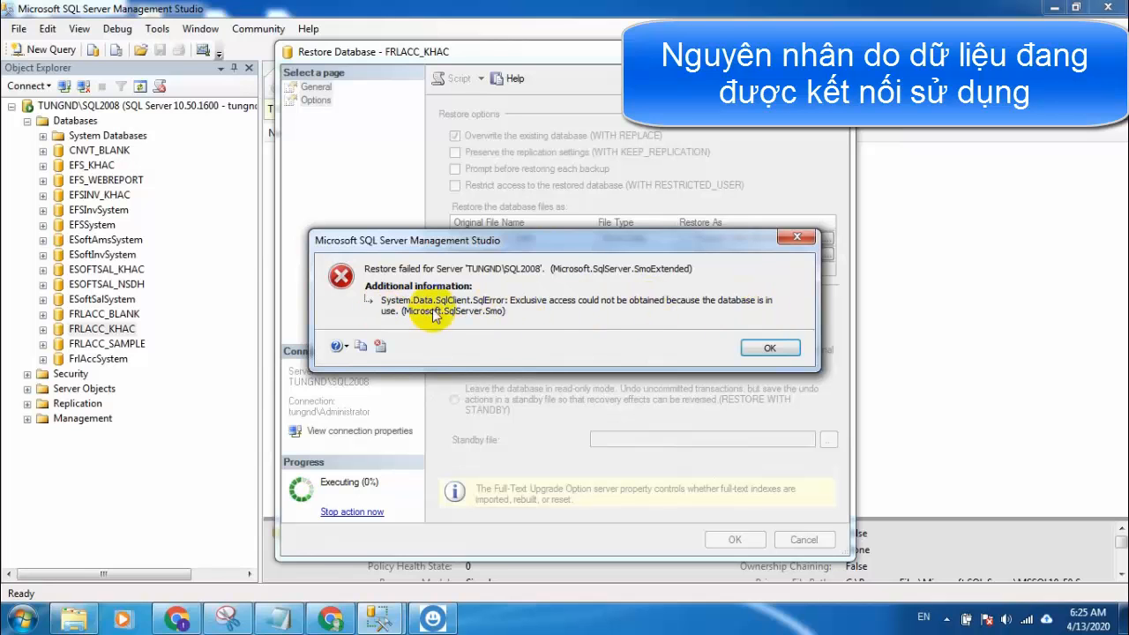
{"action": "left_click", "coordinate": [764, 347]}
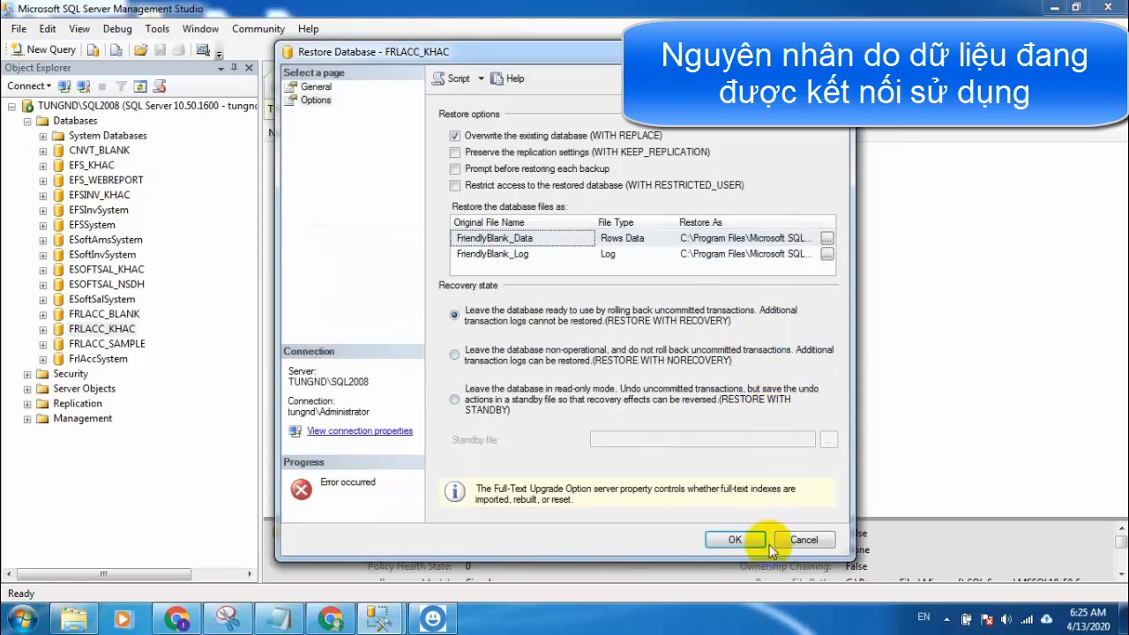
{"action": "left_click", "coordinate": [798, 541]}
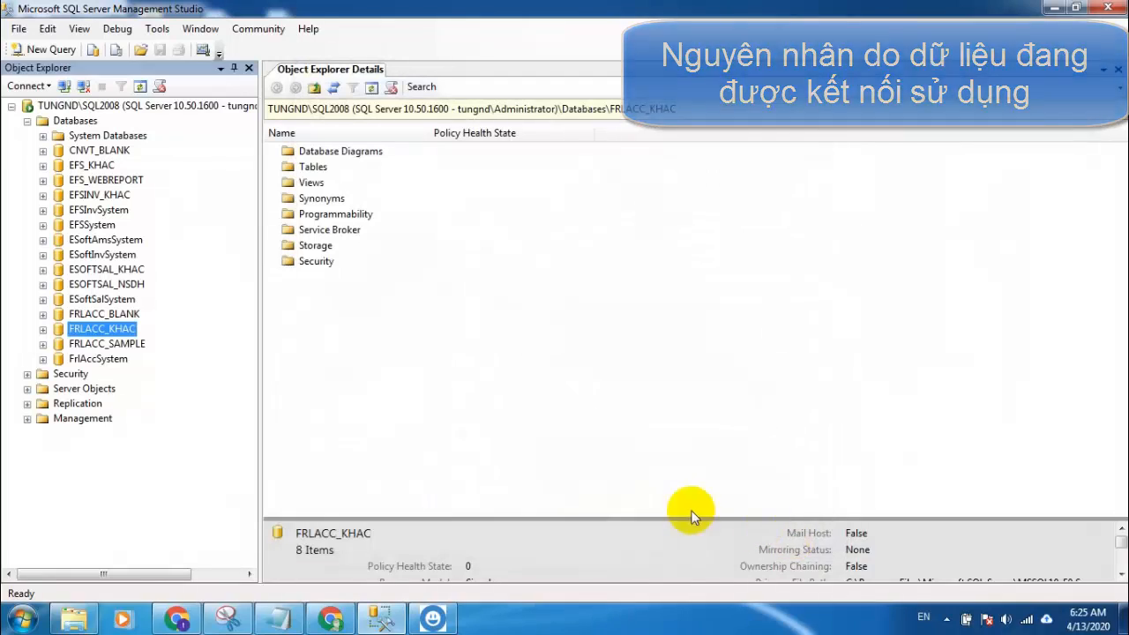
- Show the server's running processes in Activity Monitor and widen the Database column to read the full database names
{"action": "right_click", "coordinate": [71, 106]}
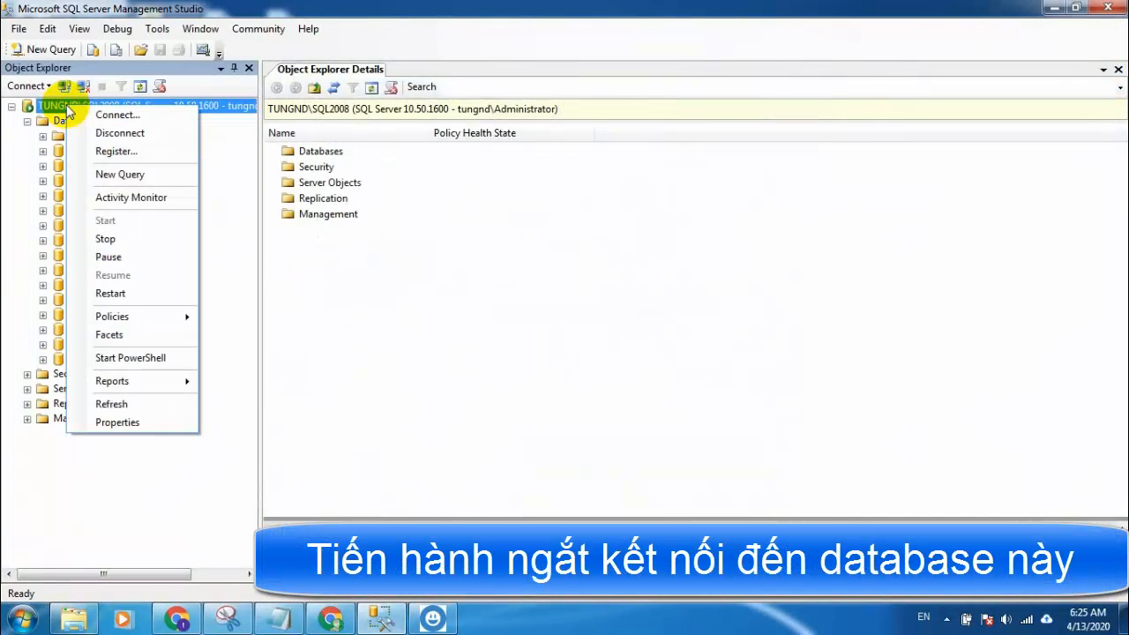
{"action": "left_click", "coordinate": [134, 196]}
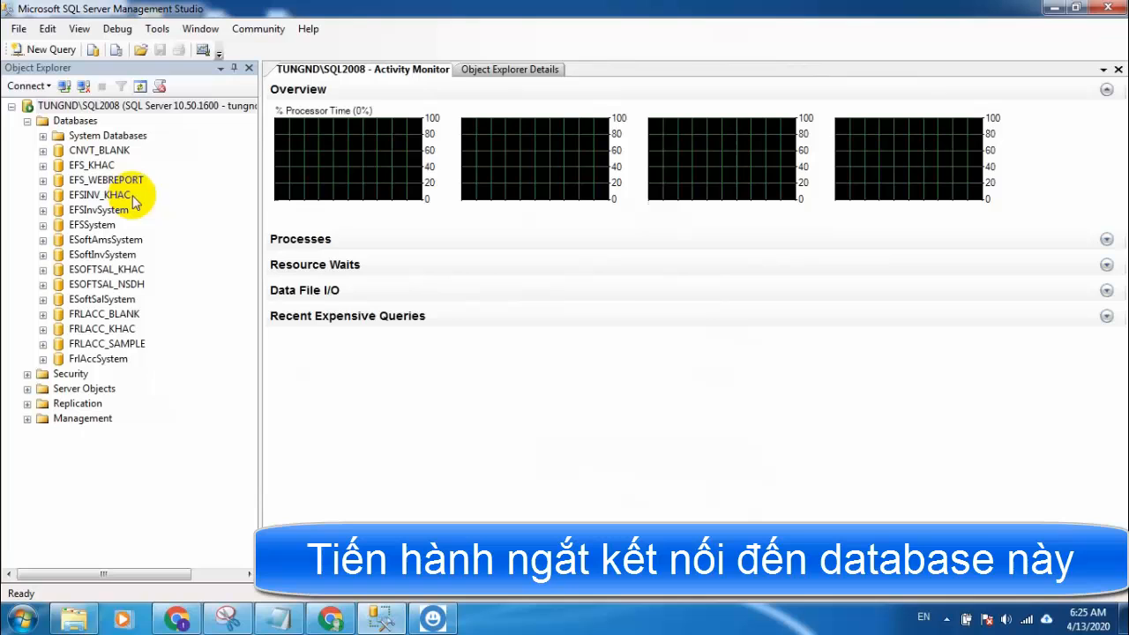
{"action": "left_click", "coordinate": [287, 244]}
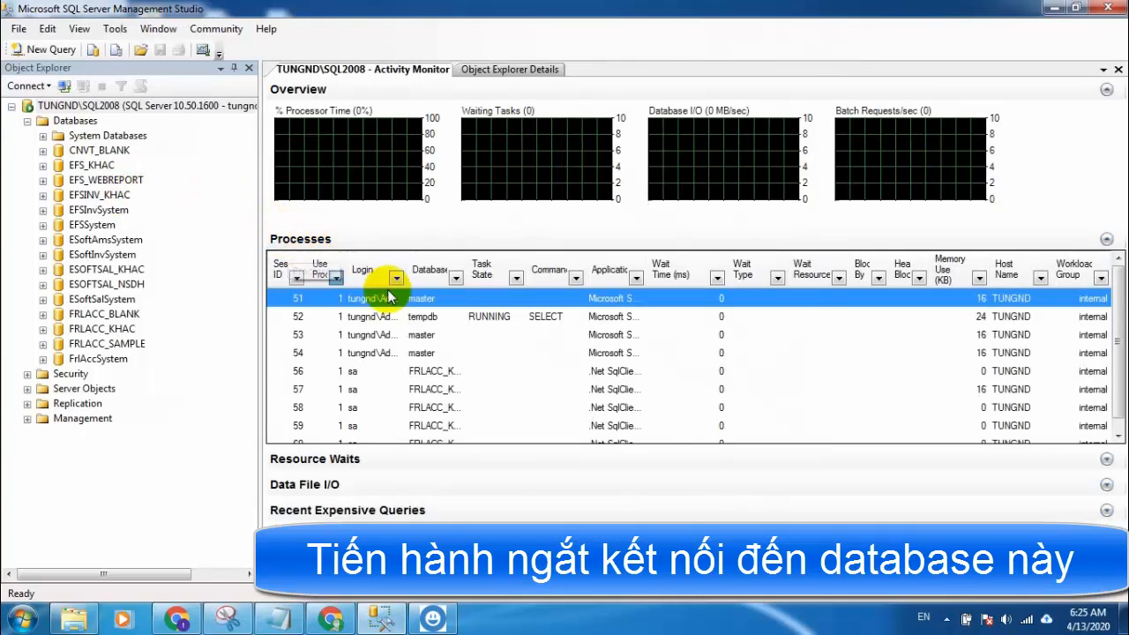
{"action": "left_click", "coordinate": [449, 371]}
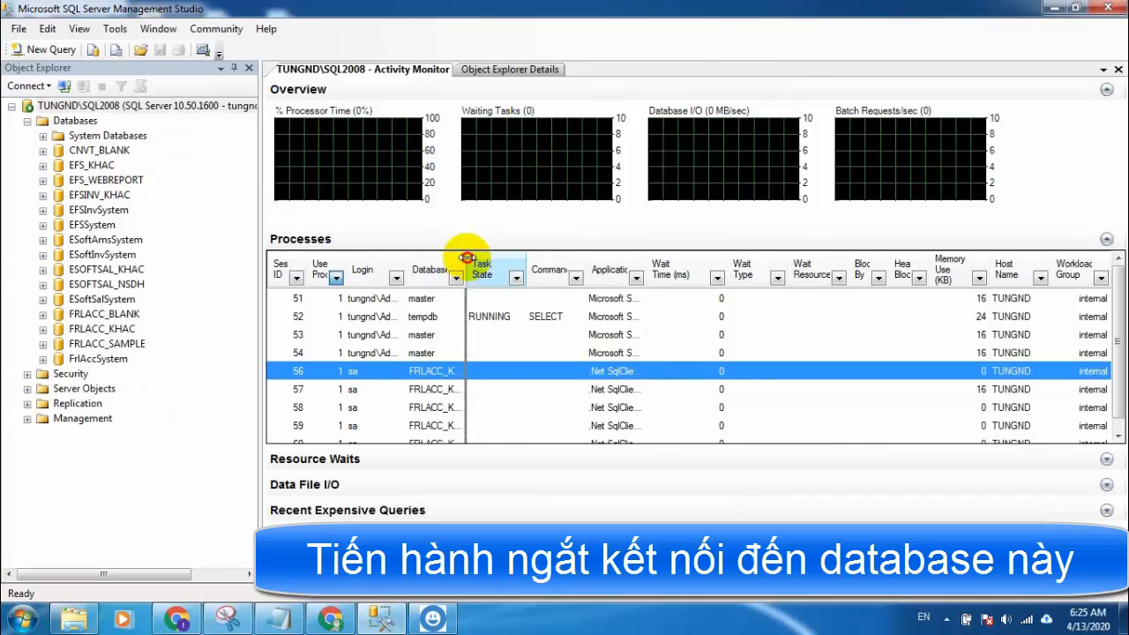
{"action": "left_click_drag", "start_coordinate": [467, 264], "coordinate": [527, 263]}
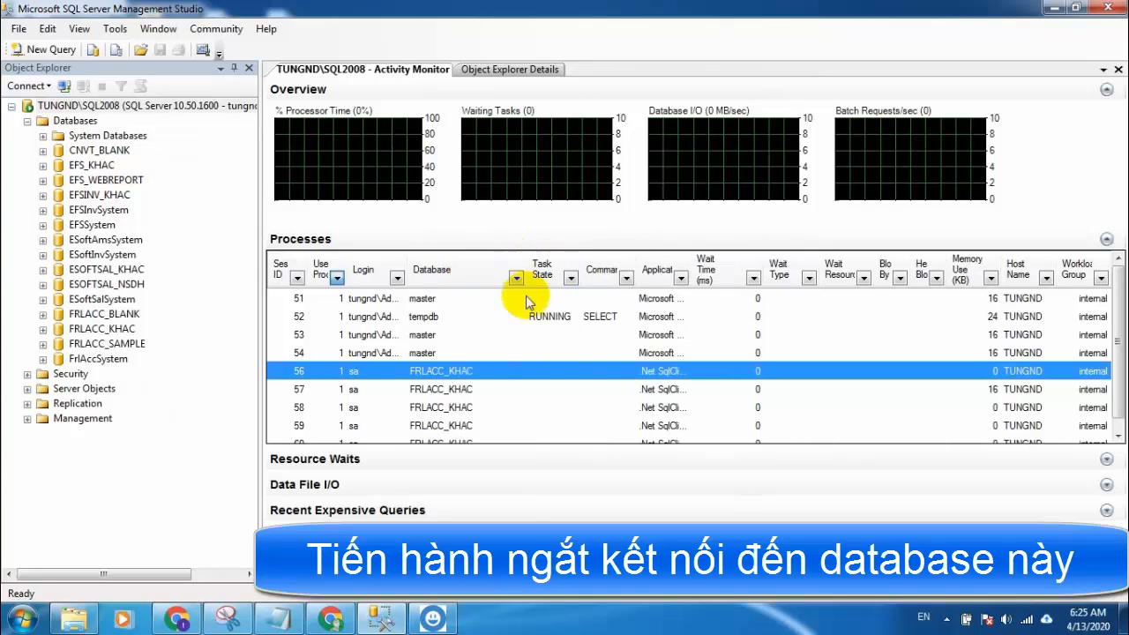
- Kill processes 56 and 57, which are connected to the FRLACC_KHAC database
{"action": "right_click", "coordinate": [491, 378]}
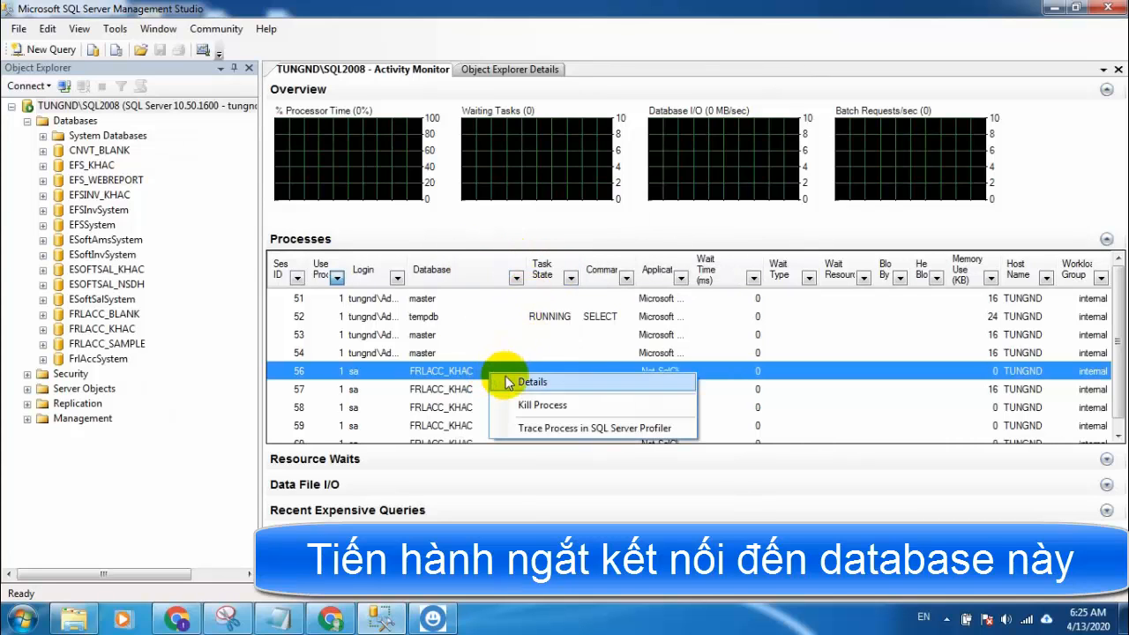
{"action": "left_click", "coordinate": [525, 405]}
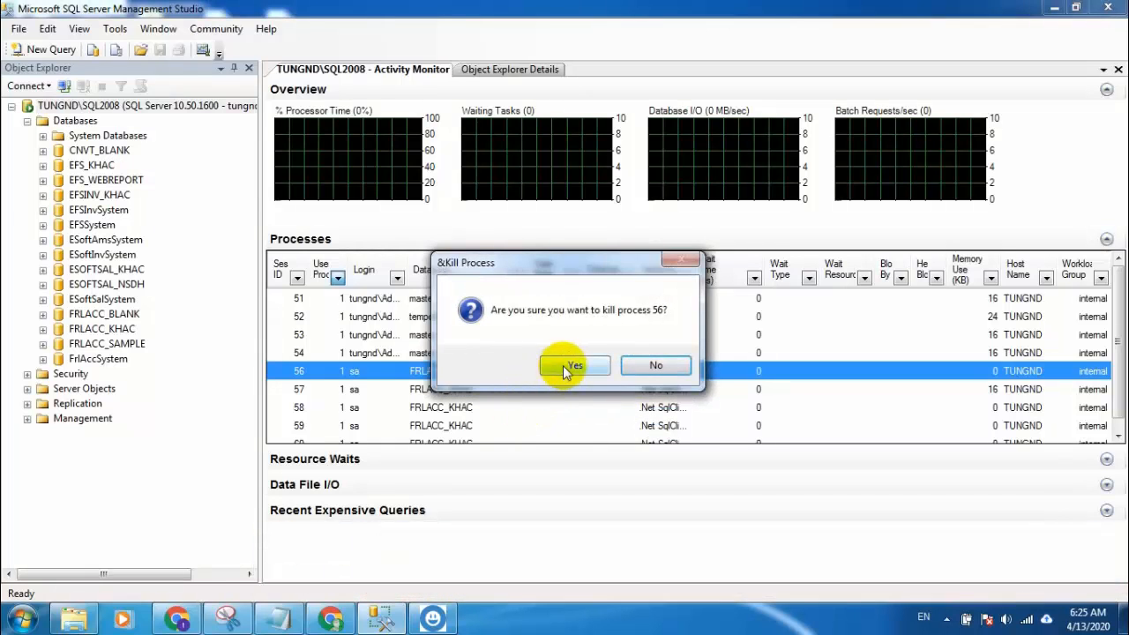
{"action": "left_click", "coordinate": [569, 365]}
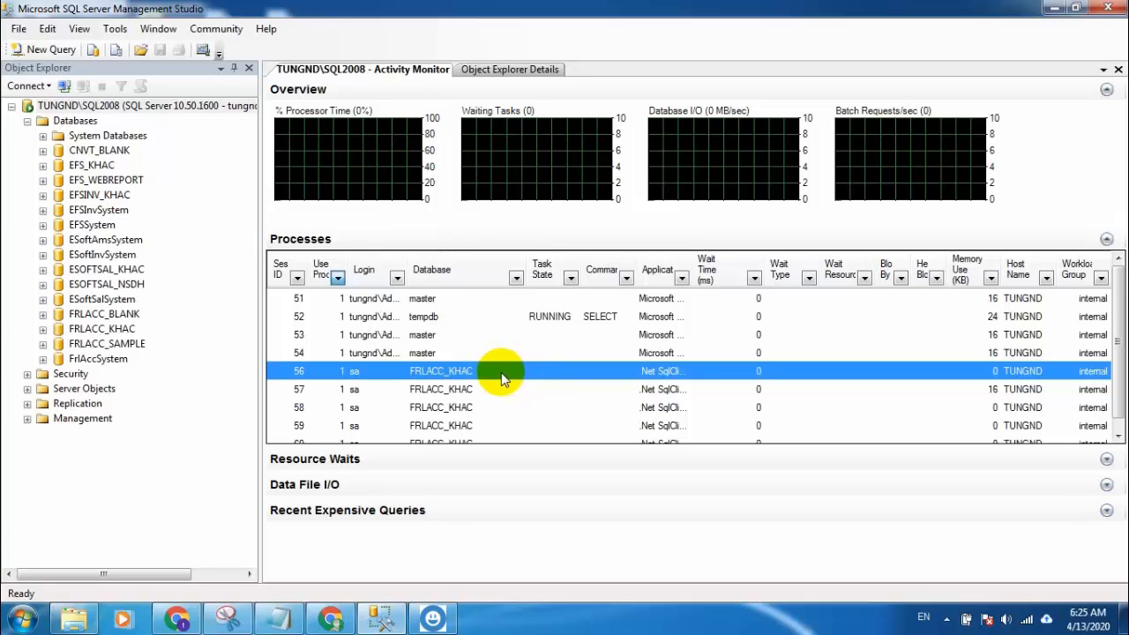
{"action": "right_click", "coordinate": [470, 374]}
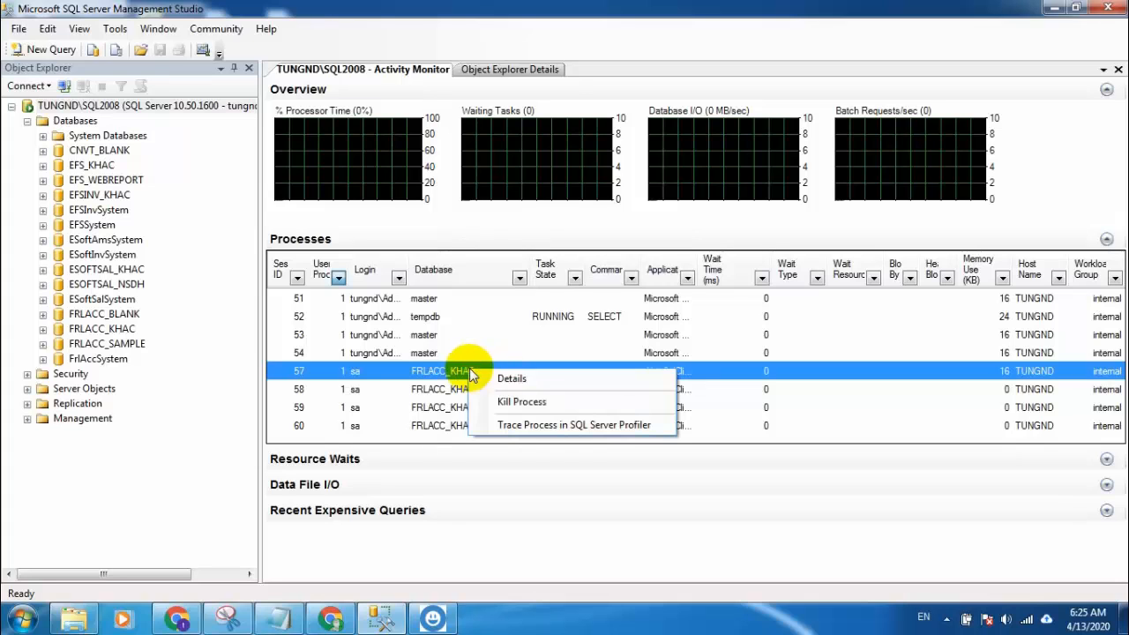
{"action": "left_click", "coordinate": [510, 402]}
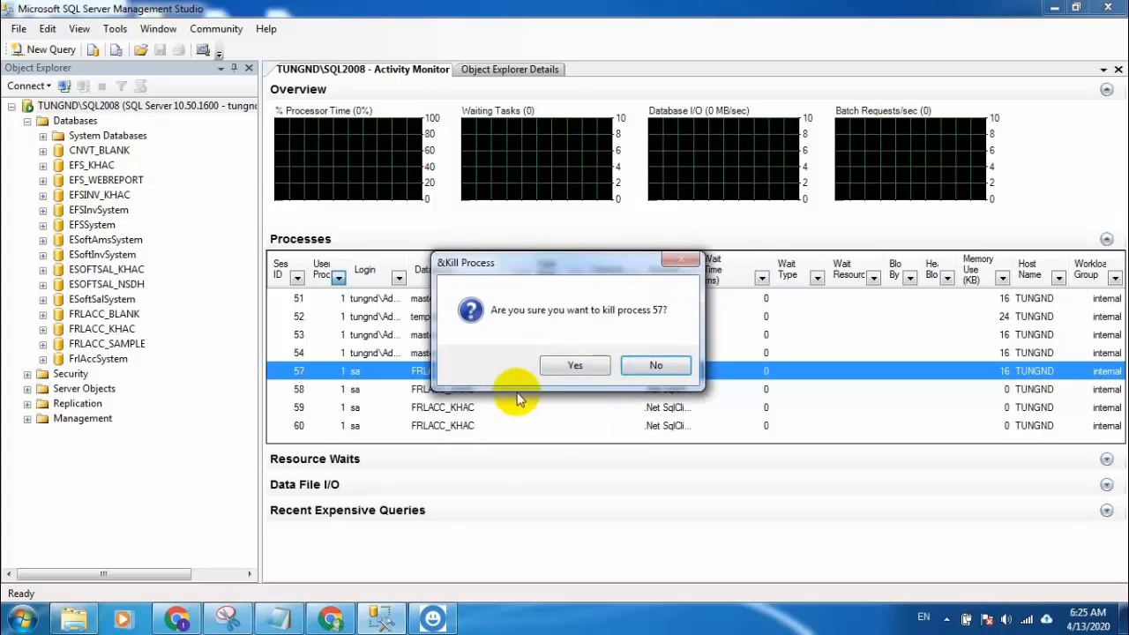
{"action": "left_click", "coordinate": [562, 367]}
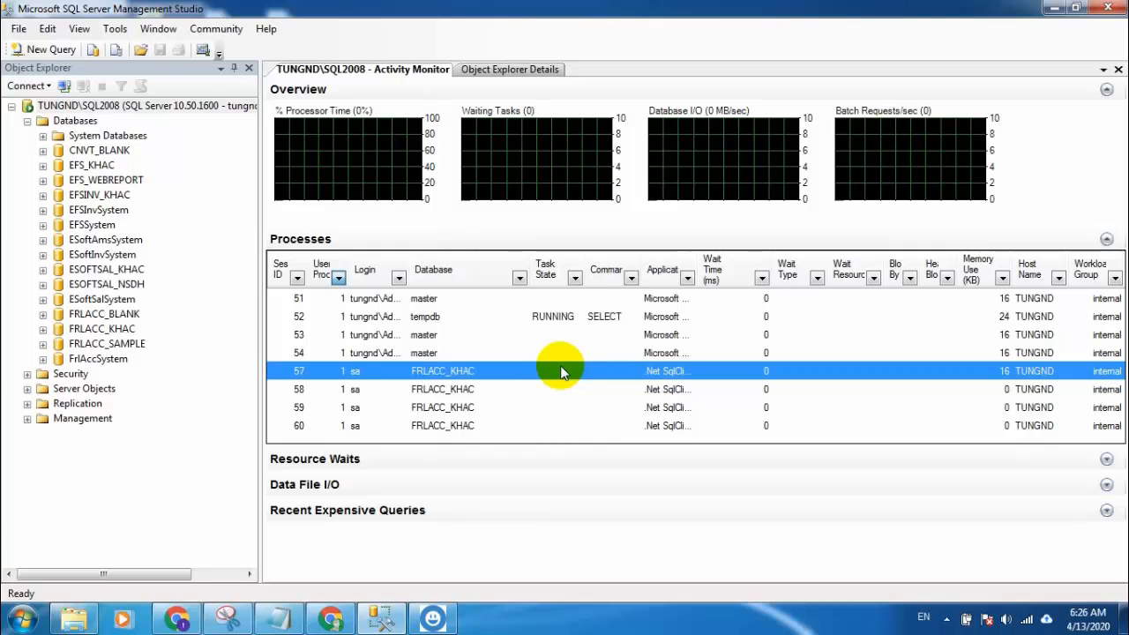
- Kill processes 58 and 59, which are connected to the FRLACC_KHAC database
{"action": "right_click", "coordinate": [509, 371]}
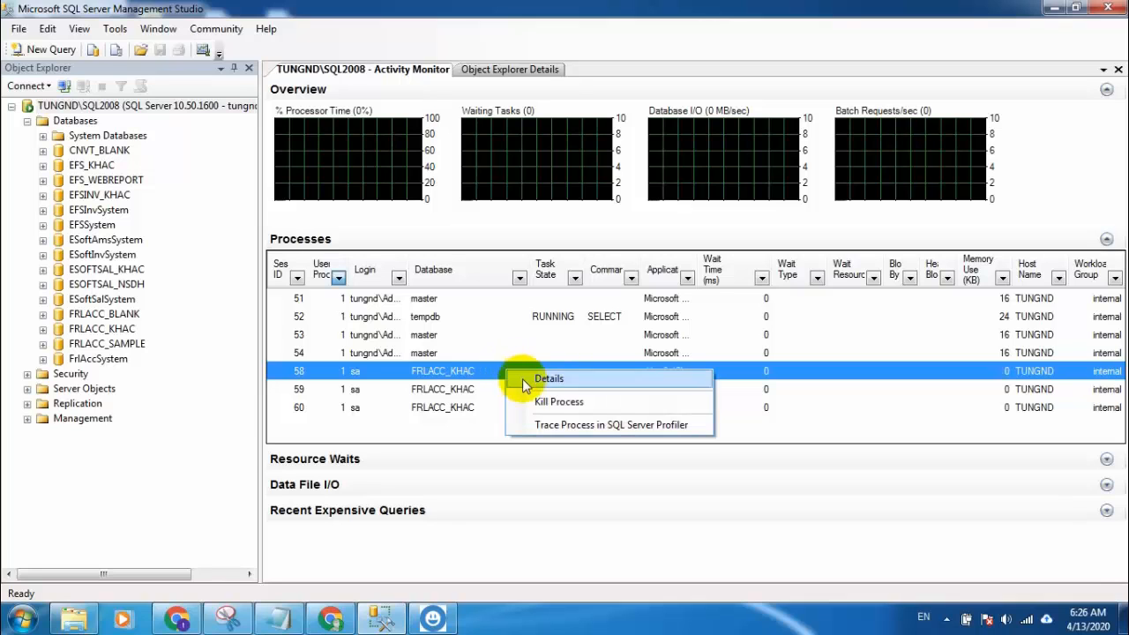
{"action": "left_click", "coordinate": [539, 402]}
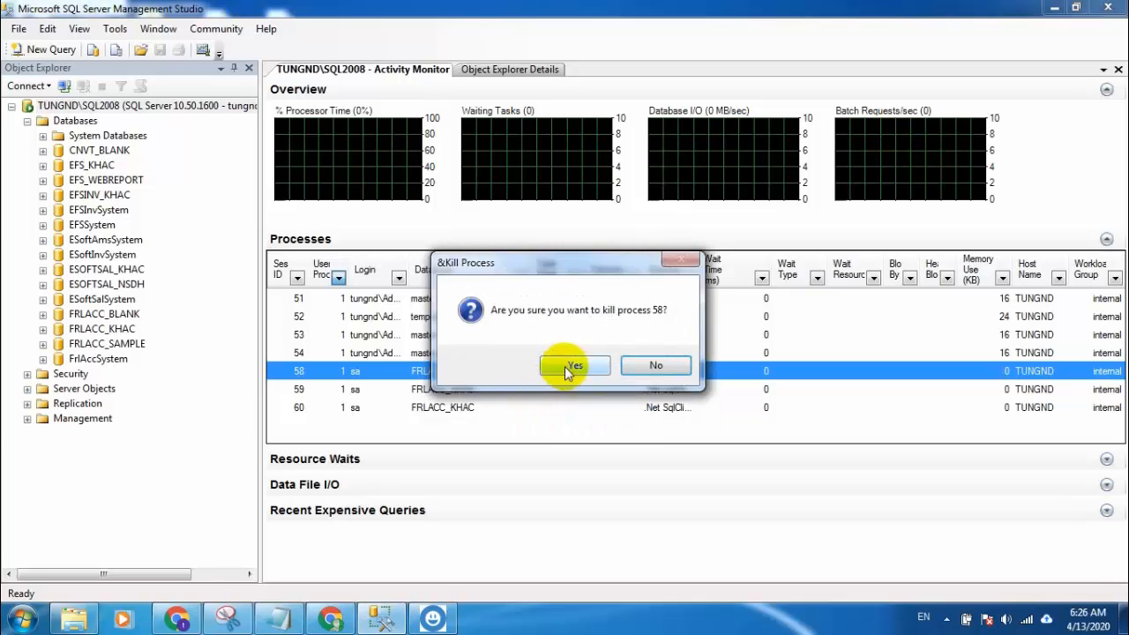
{"action": "left_click", "coordinate": [570, 365]}
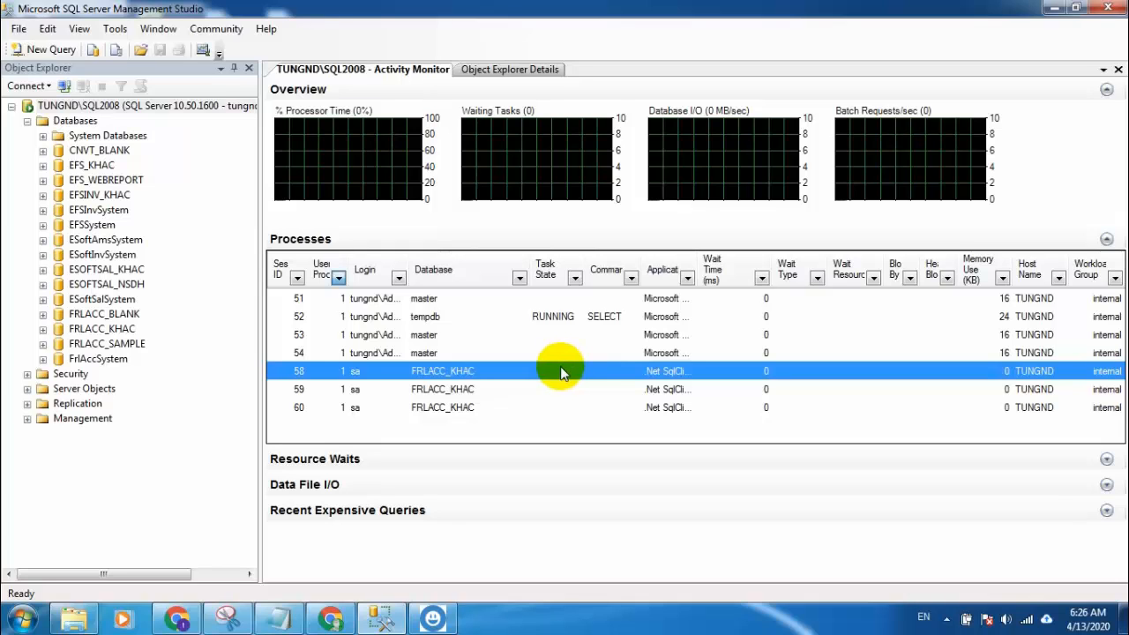
{"action": "right_click", "coordinate": [506, 371]}
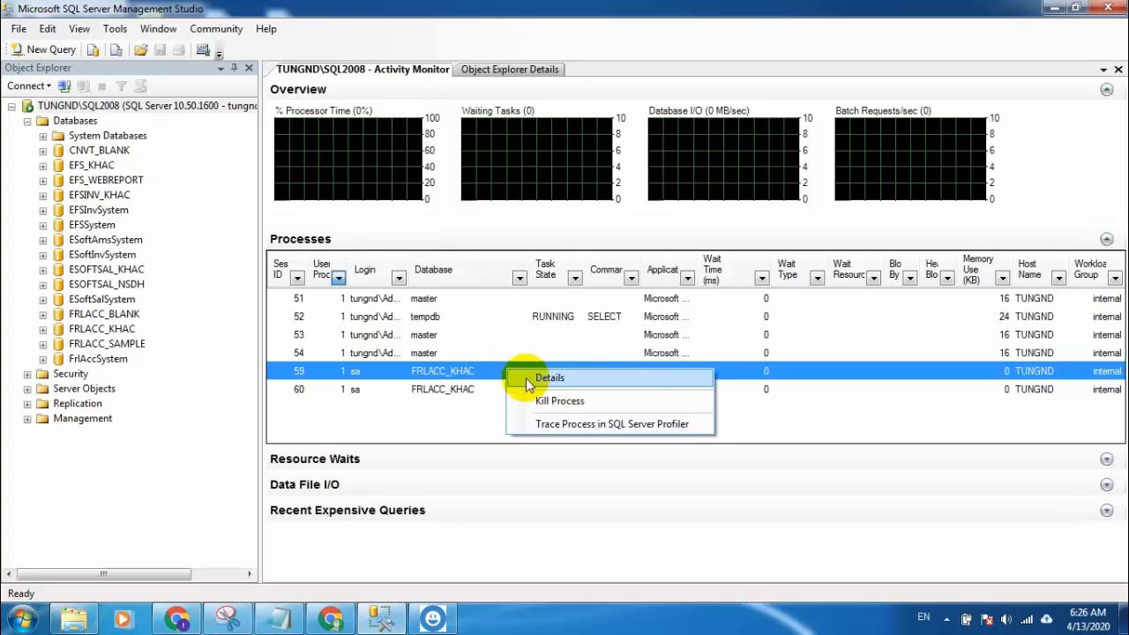
{"action": "left_click", "coordinate": [531, 400]}
{"action": "left_click", "coordinate": [574, 365]}
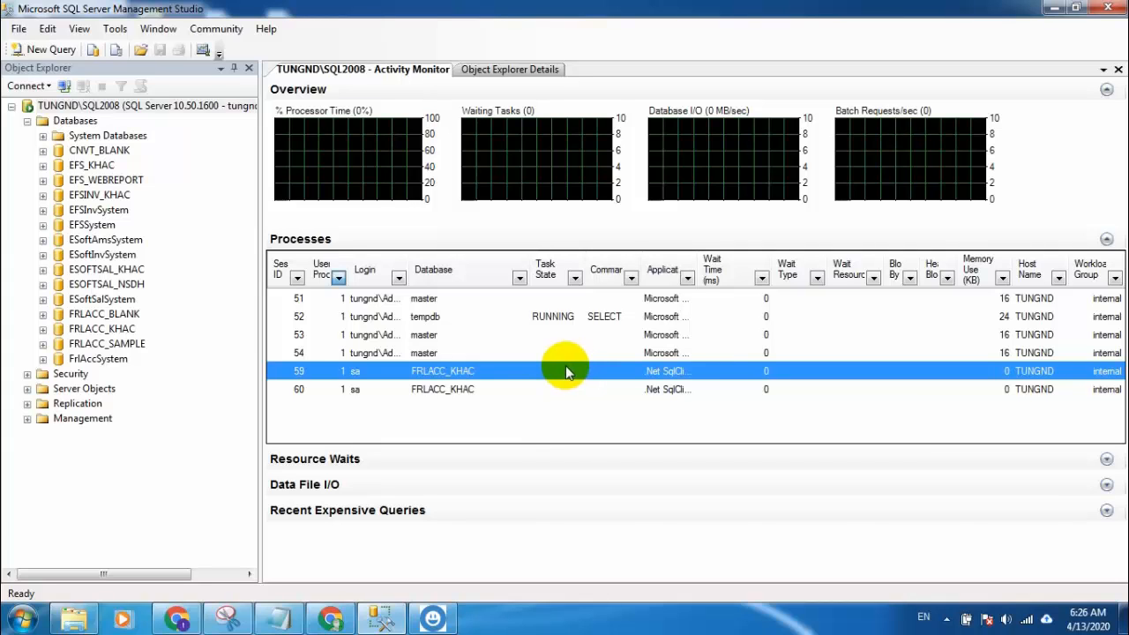
- Kill process 60 on the FRLACC_KHAC database and close Activity Monitor
{"action": "right_click", "coordinate": [497, 369]}
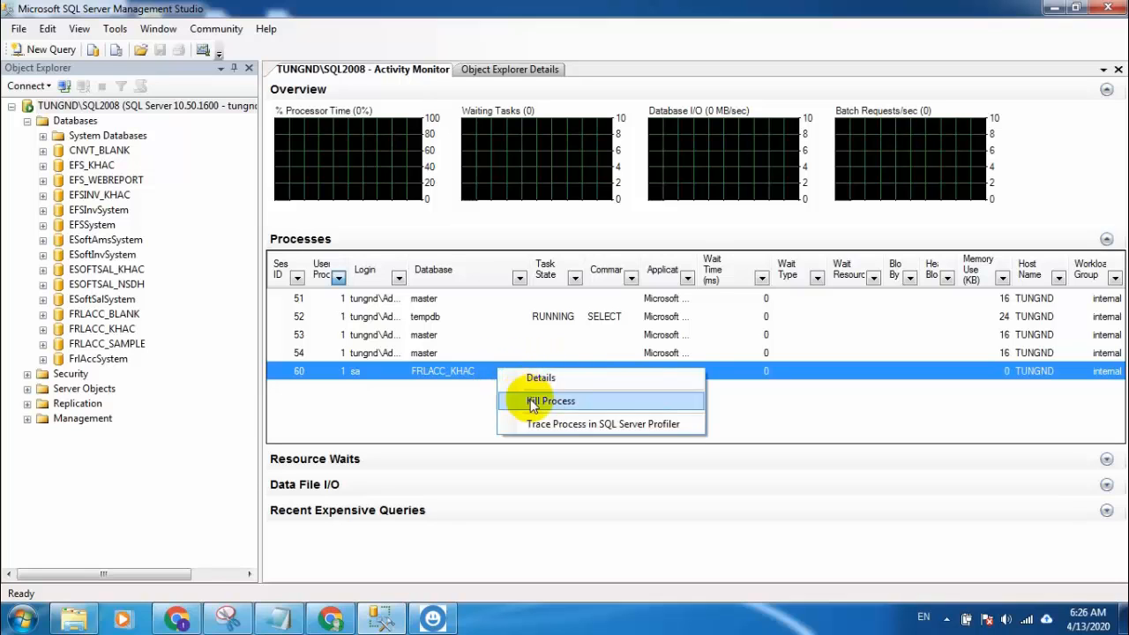
{"action": "left_click", "coordinate": [529, 398]}
{"action": "left_click", "coordinate": [564, 365]}
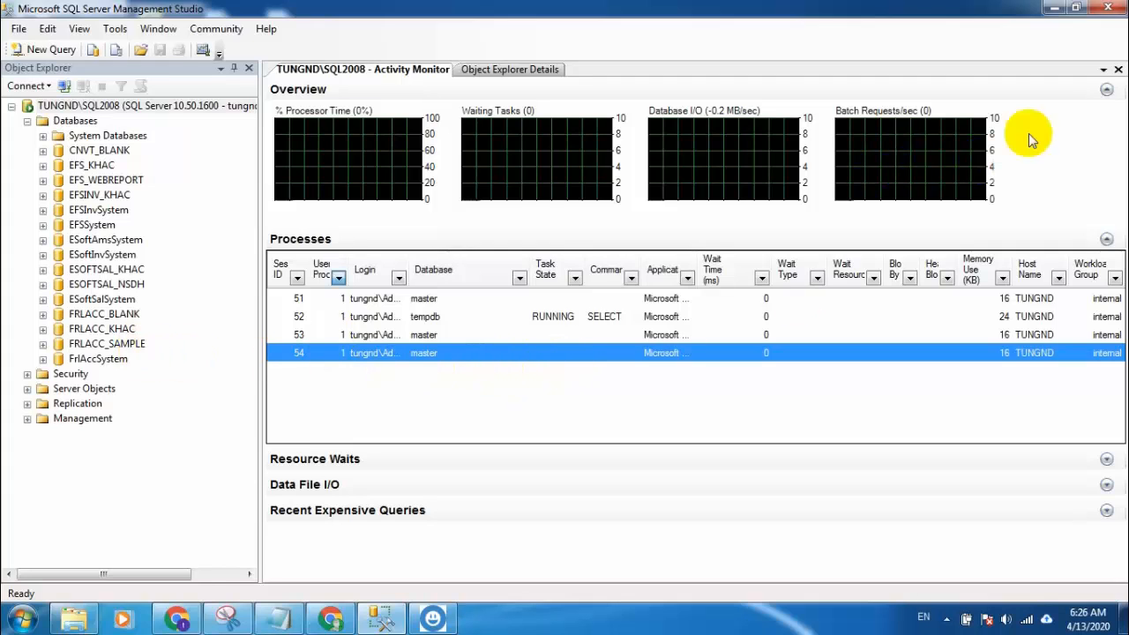
{"action": "left_click", "coordinate": [1119, 68]}
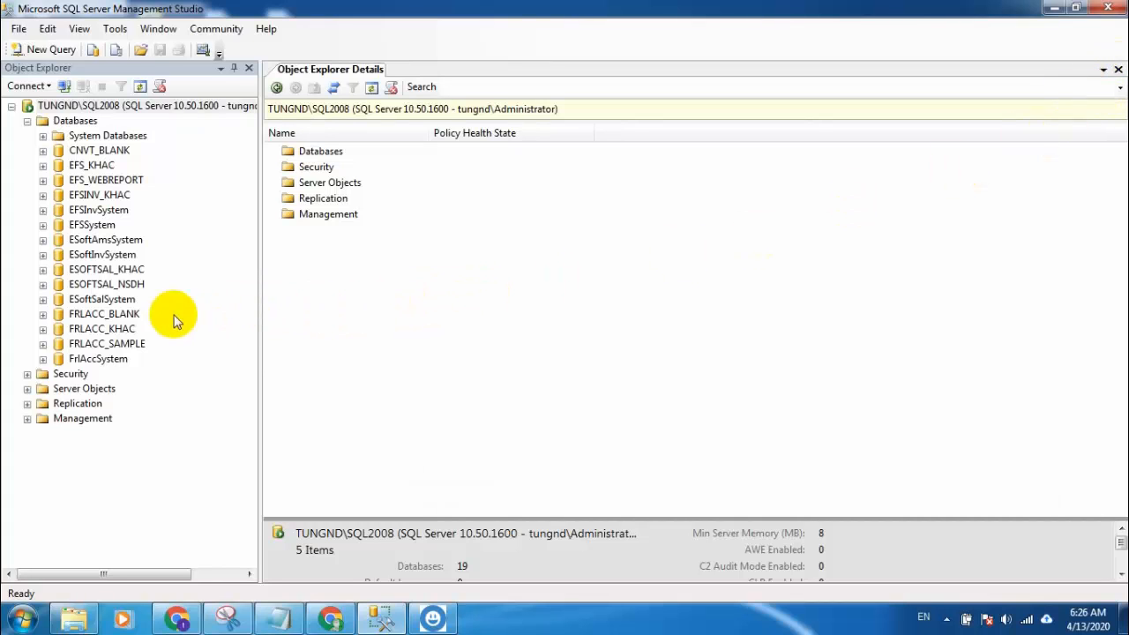
- Start a database restore for FRLACC_KHAC and set its restore source to a device
{"action": "left_click", "coordinate": [64, 331]}
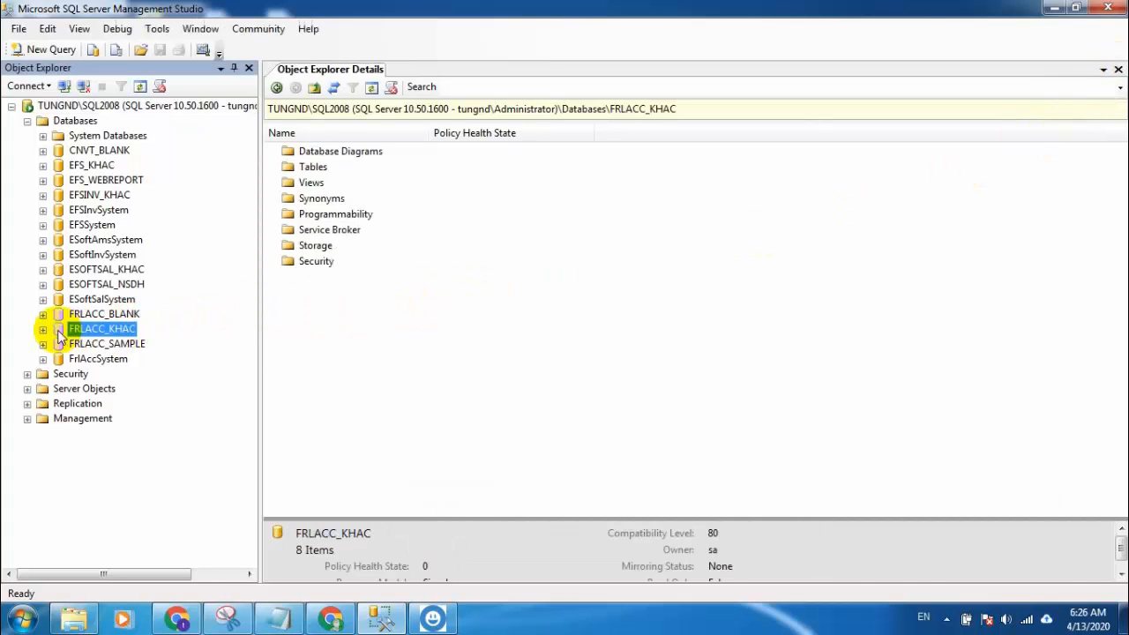
{"action": "right_click", "coordinate": [84, 331]}
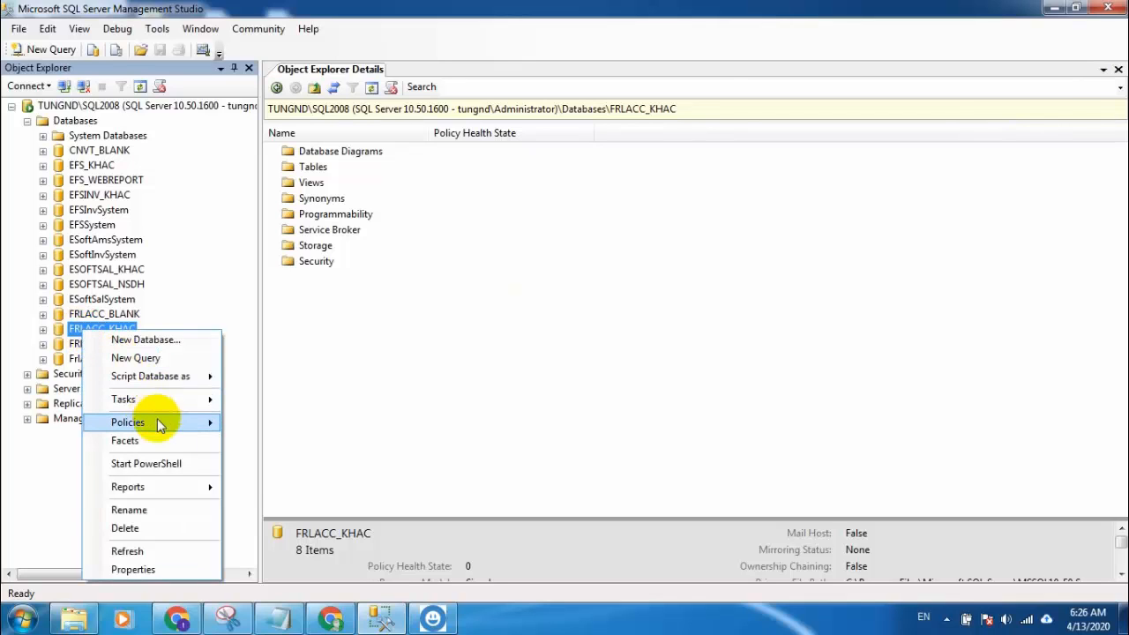
{"action": "mouse_move", "coordinate": [182, 399]}
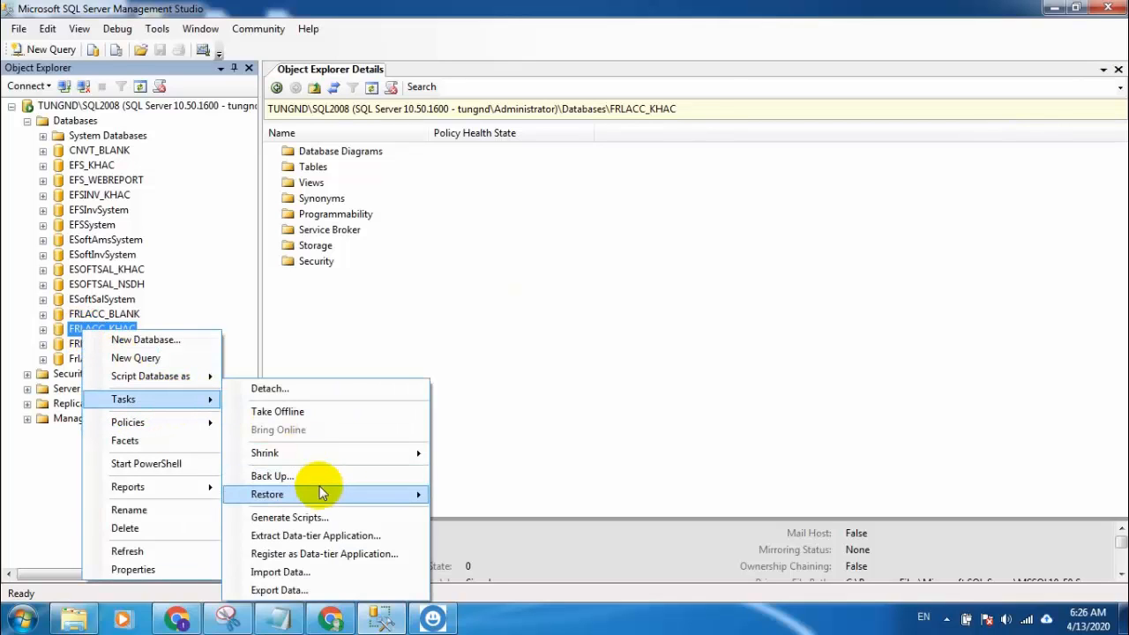
{"action": "mouse_move", "coordinate": [323, 495]}
{"action": "left_click", "coordinate": [463, 498]}
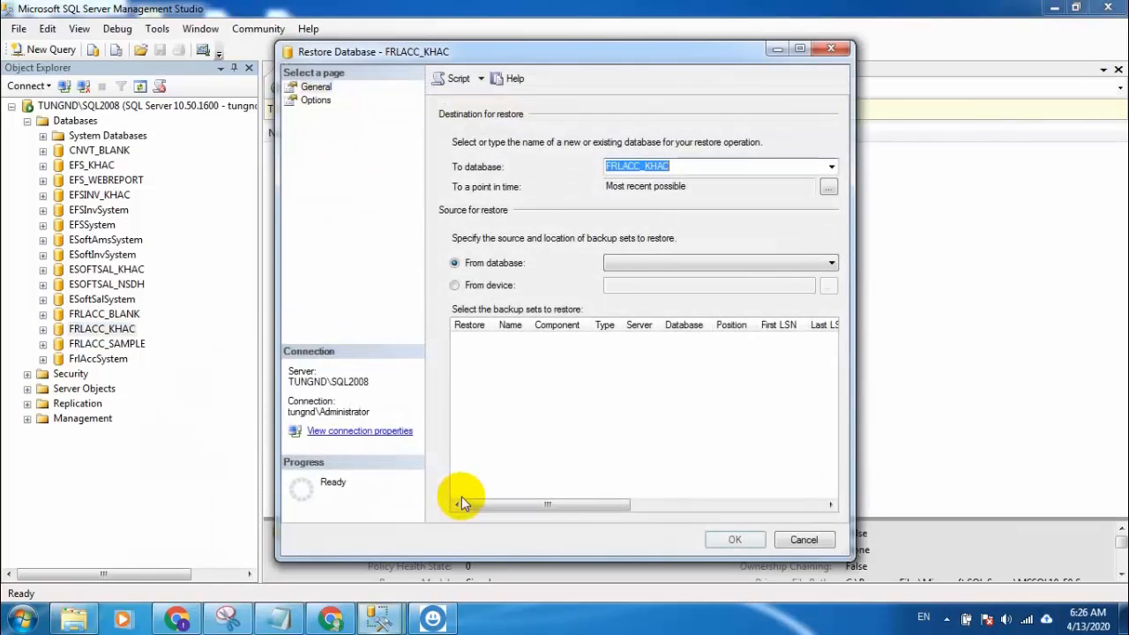
{"action": "left_click", "coordinate": [503, 288]}
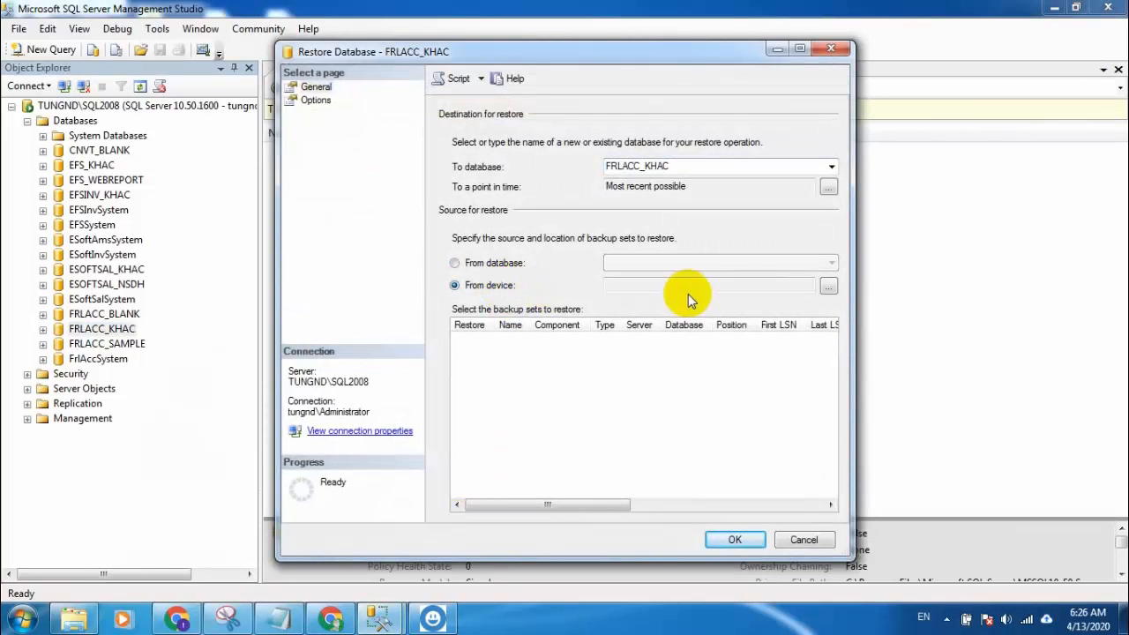
- Add the backup file FRLACC_PK2020.bak from the root of drive C: as the restore source
{"action": "left_click", "coordinate": [827, 287]}
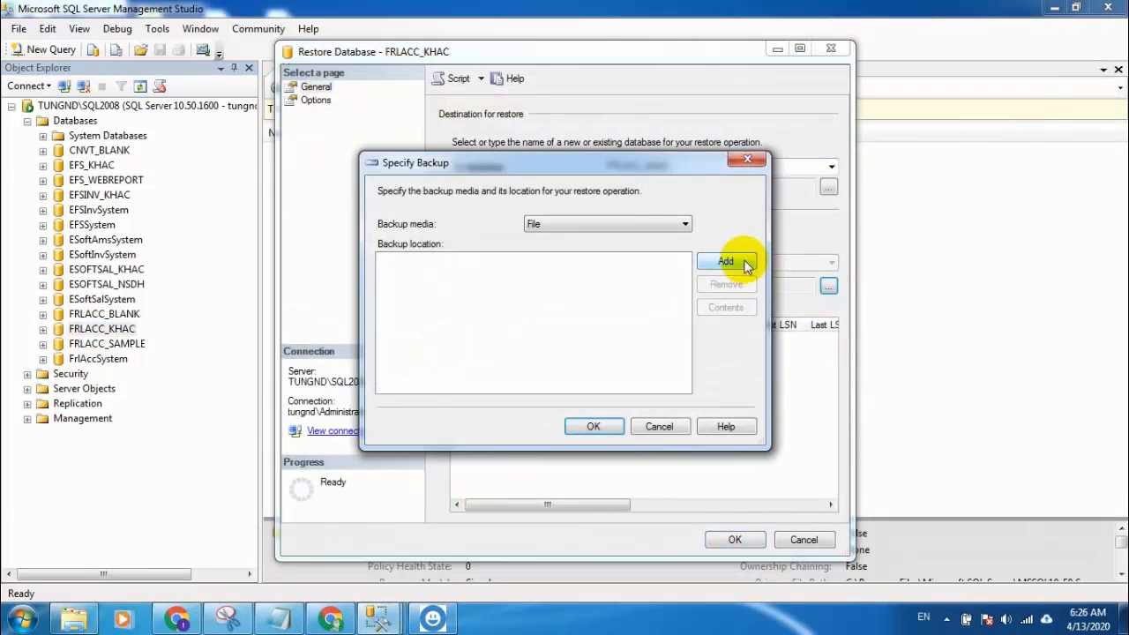
{"action": "left_click", "coordinate": [744, 264]}
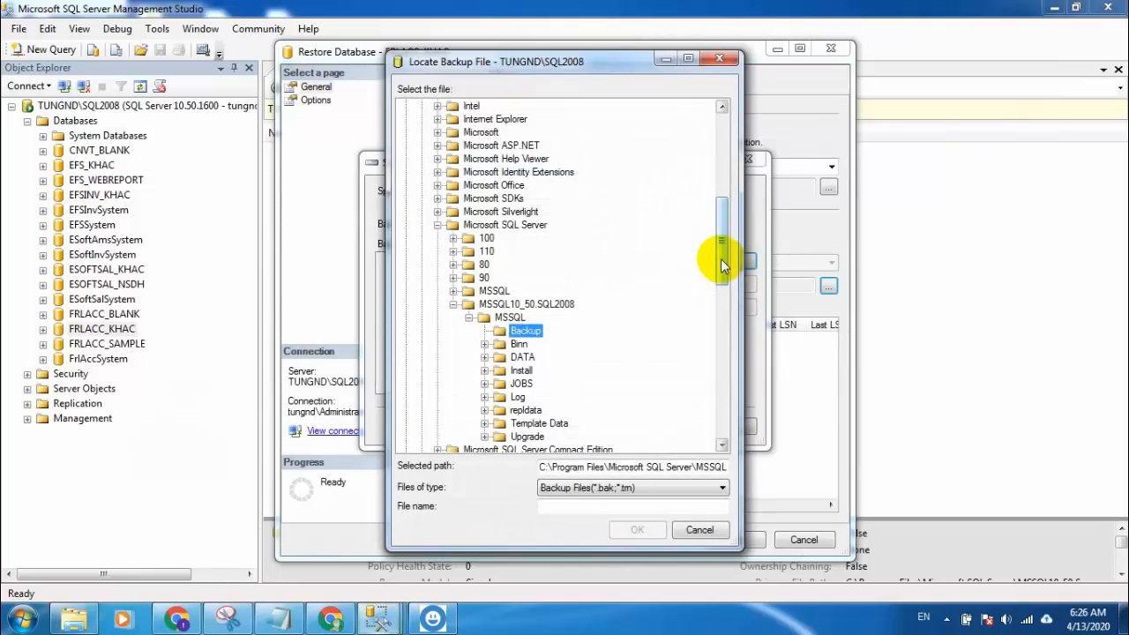
{"action": "left_click", "coordinate": [437, 226]}
{"action": "scroll", "coordinate": [435, 232], "scroll_direction": "up", "scroll_amount": 6}
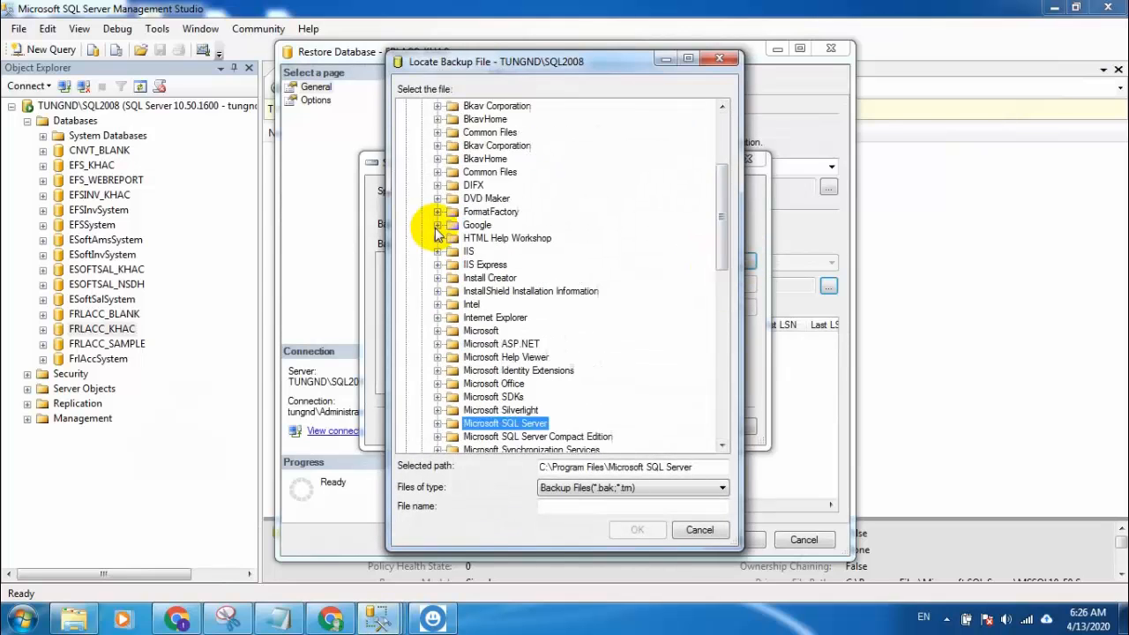
{"action": "left_click", "coordinate": [422, 133]}
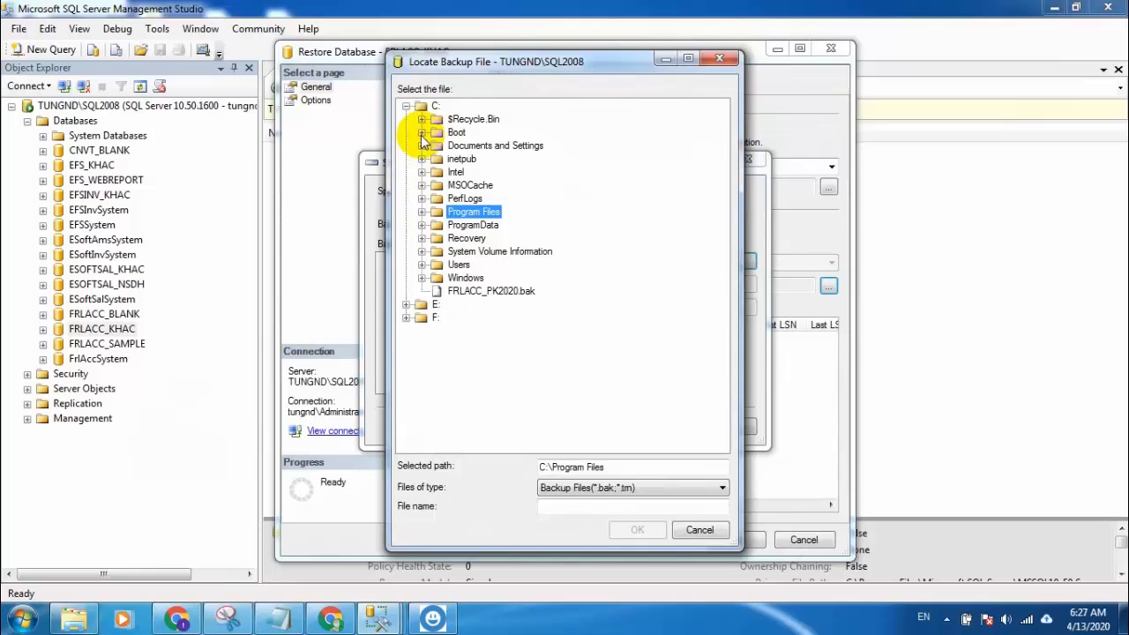
{"action": "left_click", "coordinate": [477, 290]}
{"action": "left_click", "coordinate": [637, 530]}
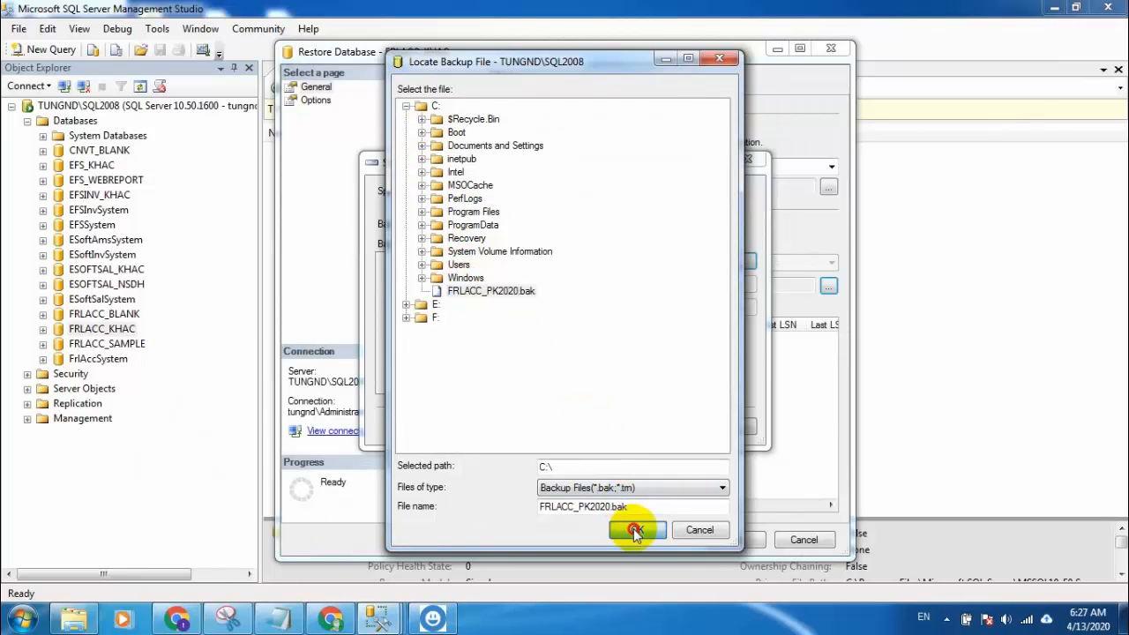
{"action": "left_click", "coordinate": [609, 427]}
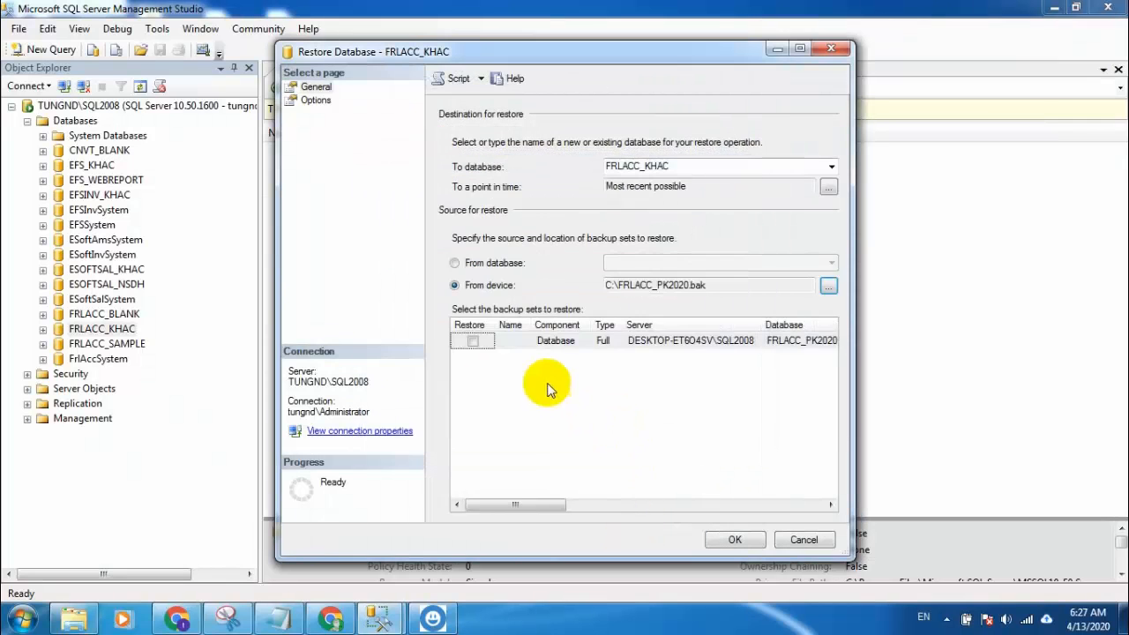
- Include the full FRLACC_PK2020 backup set, enable overwriting the existing database (WITH REPLACE), and run the restore
{"action": "left_click", "coordinate": [475, 342]}
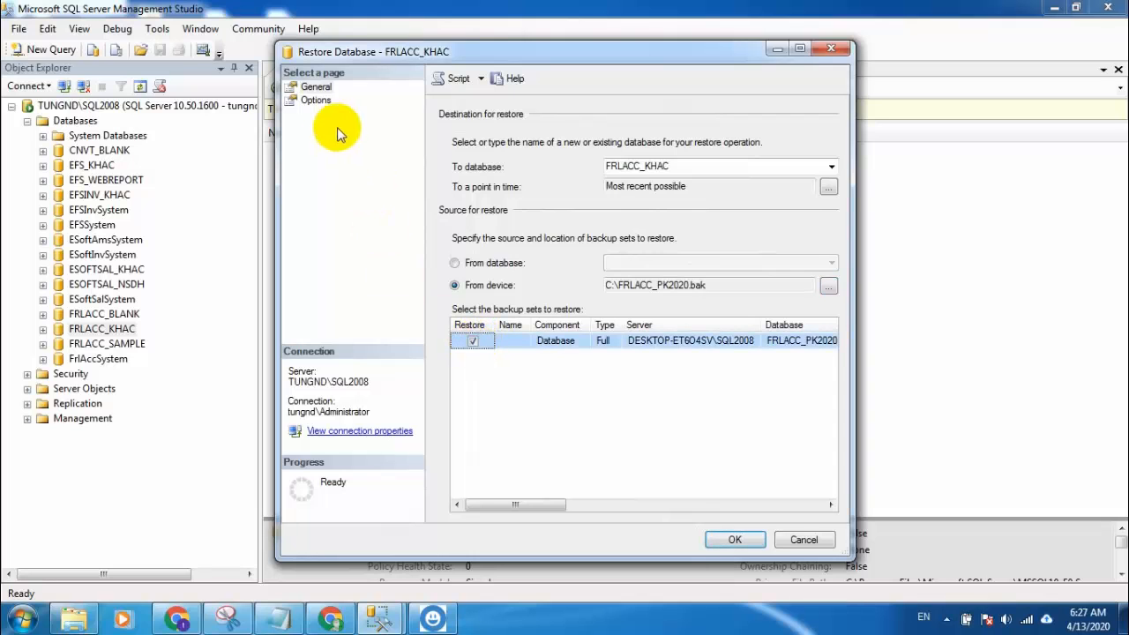
{"action": "left_click", "coordinate": [320, 101]}
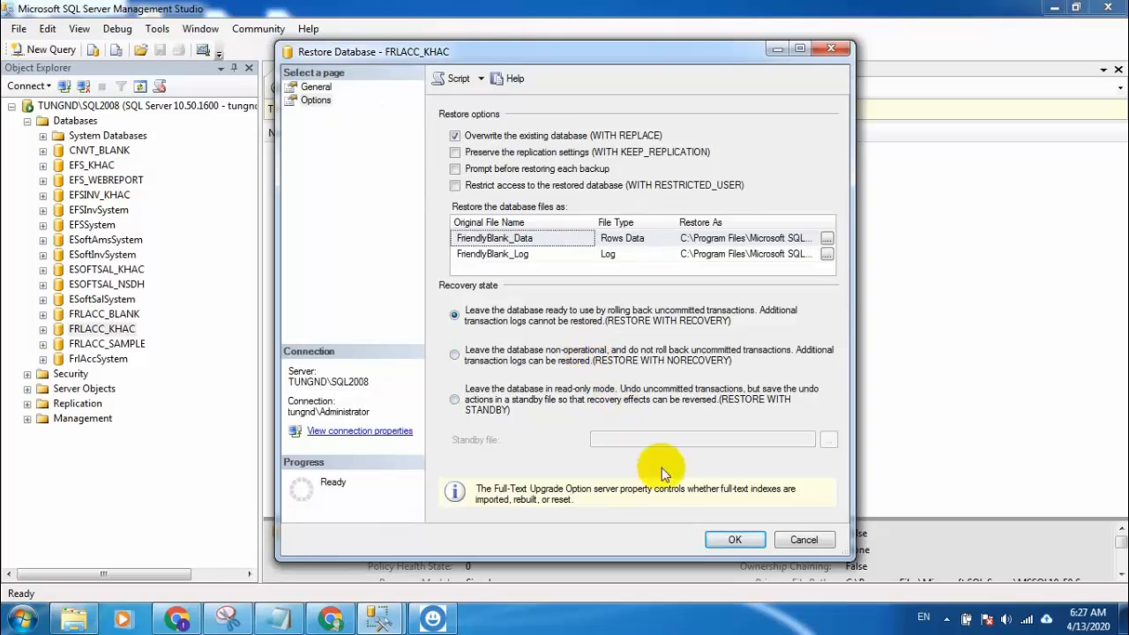
{"action": "left_click", "coordinate": [720, 538]}
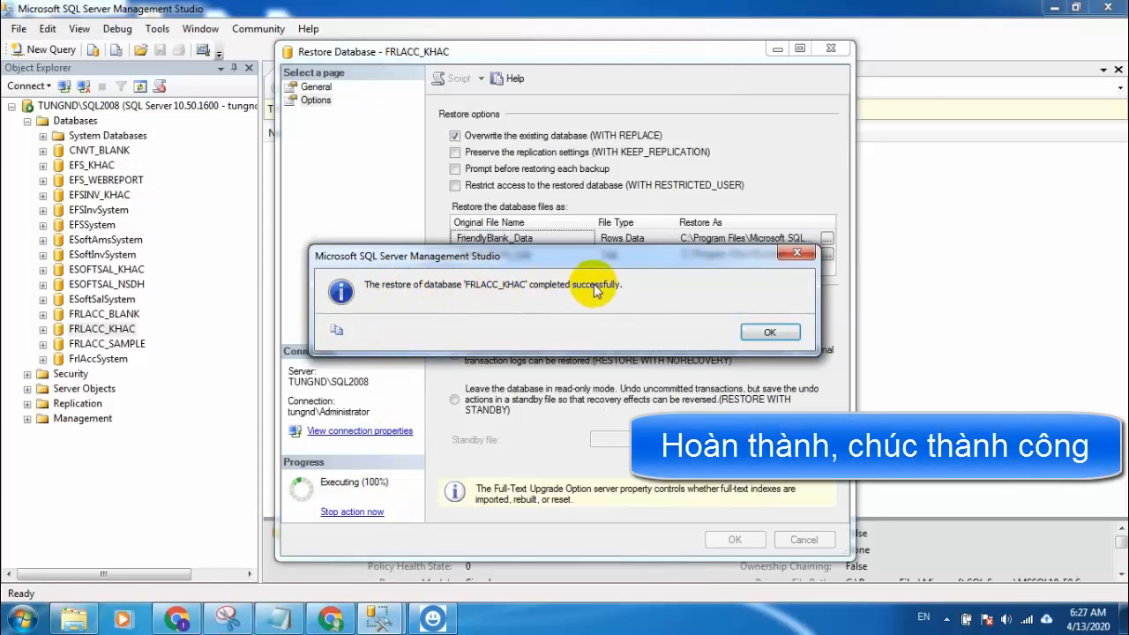
{"action": "left_click", "coordinate": [757, 332]}
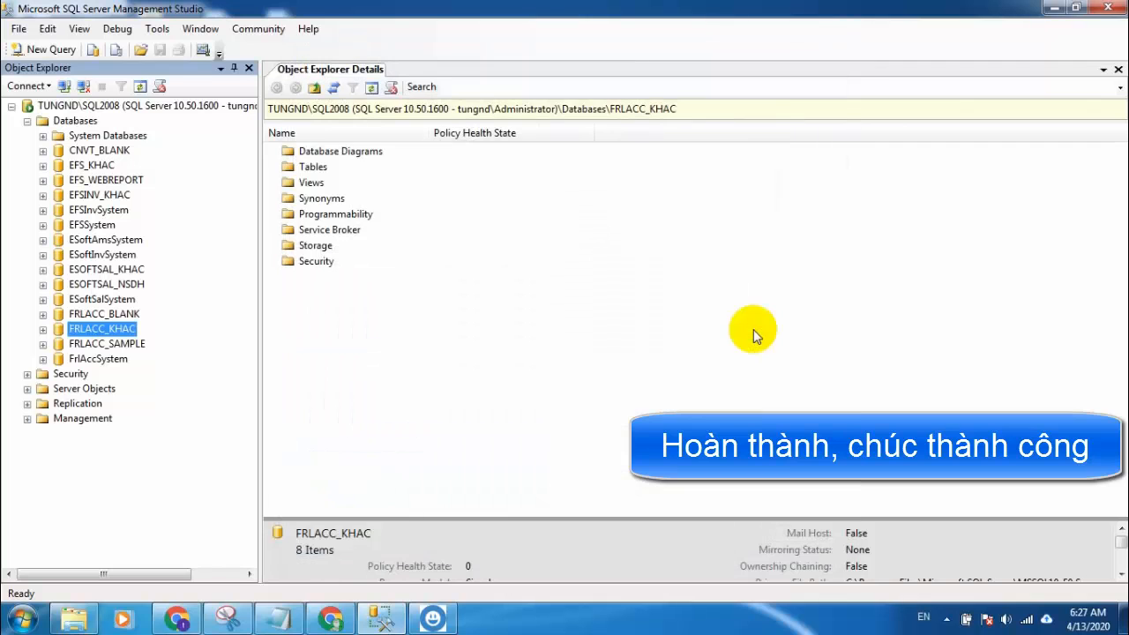